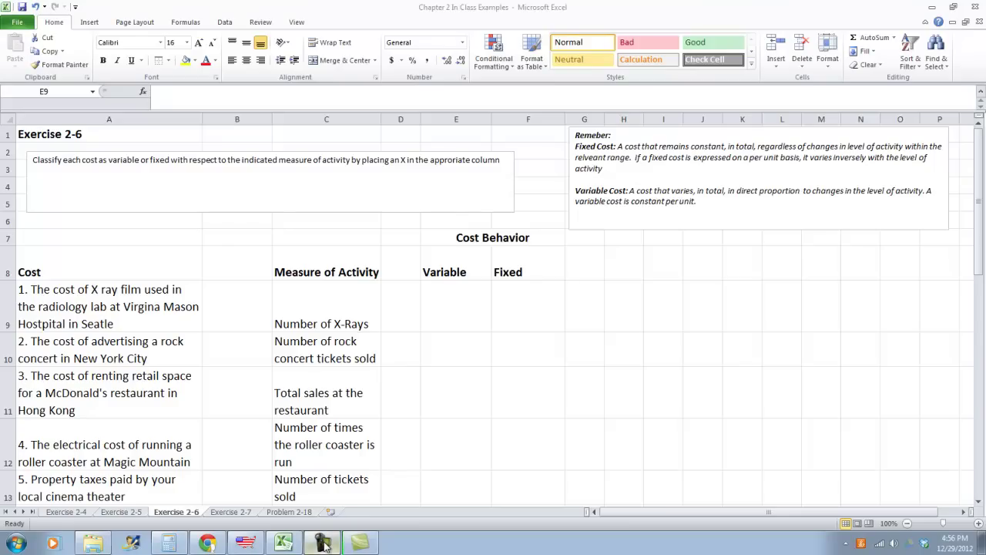
{"action": "left_click", "coordinate": [324, 543]}
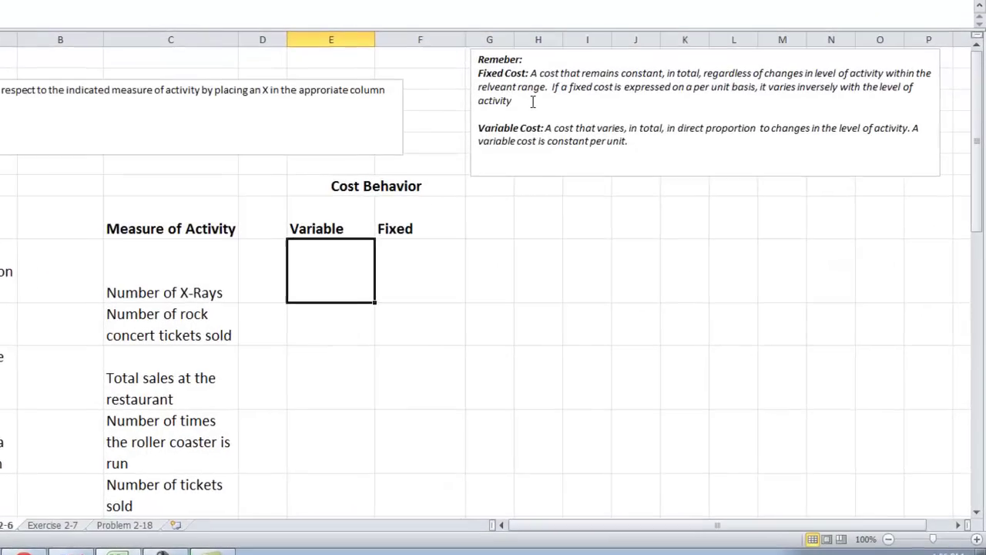
{"action": "left_click", "coordinate": [620, 170]}
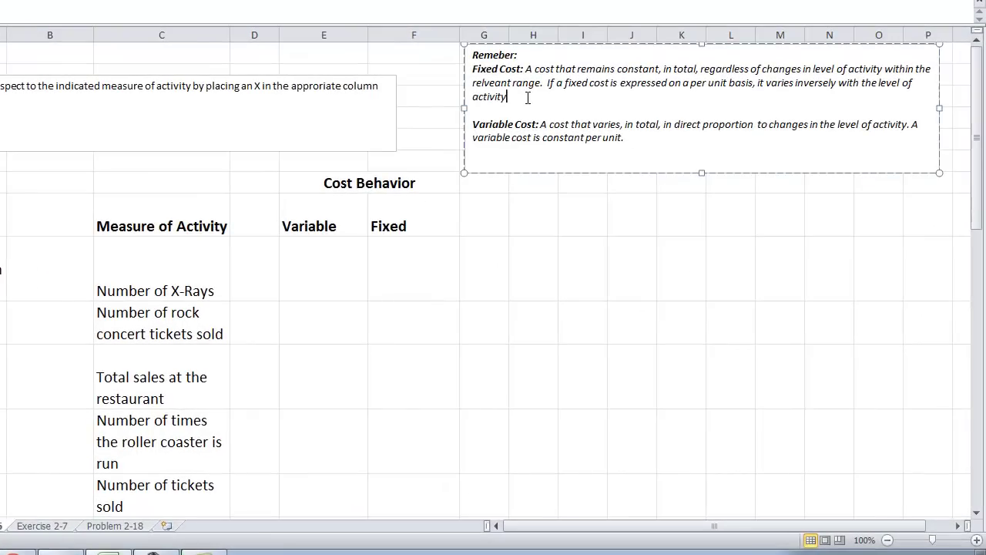
Mark the X-ray film cost as variable with an X in E9 and centre the answer cells under Variable and Fixed.
{"action": "left_click", "coordinate": [330, 253]}
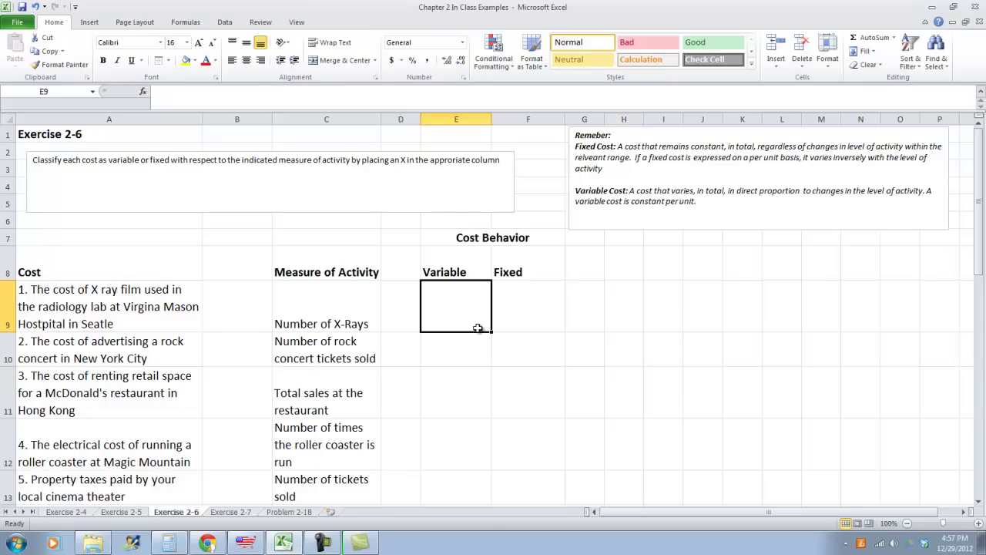
{"action": "double_click", "coordinate": [477, 329]}
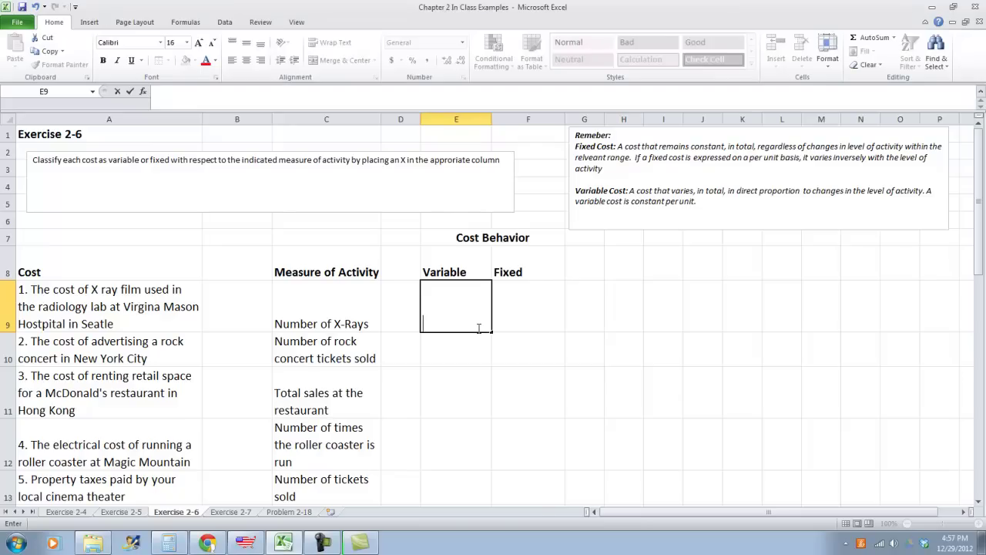
{"action": "type", "text": "X"}
{"action": "left_click", "coordinate": [458, 353]}
{"action": "left_click_drag", "start_coordinate": [449, 292], "coordinate": [522, 231]}
{"action": "left_click", "coordinate": [246, 61]}
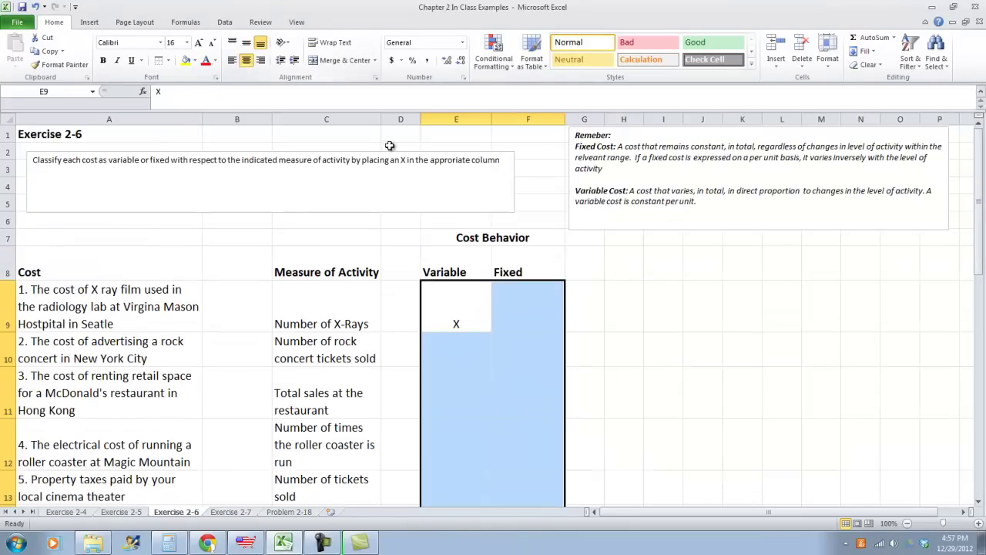
Classify the rock concert advertising cost as fixed by entering an X in F10.
{"action": "left_click", "coordinate": [469, 349]}
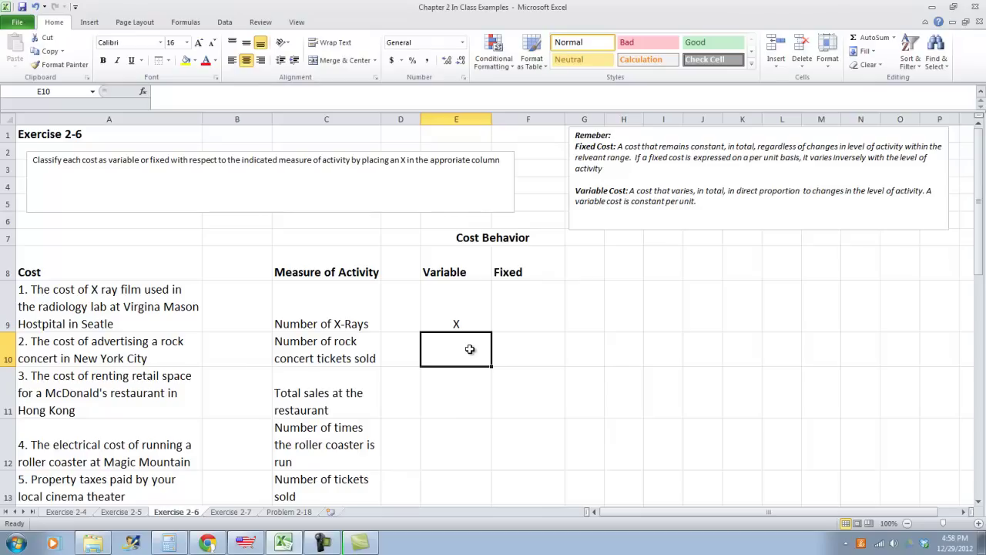
{"action": "key", "text": "Tab"}
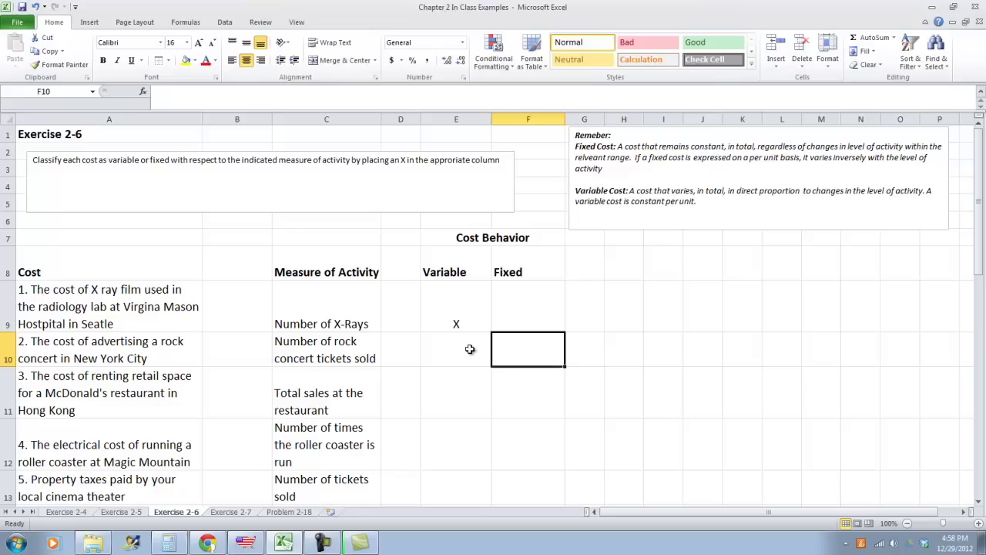
{"action": "type", "text": "X"}
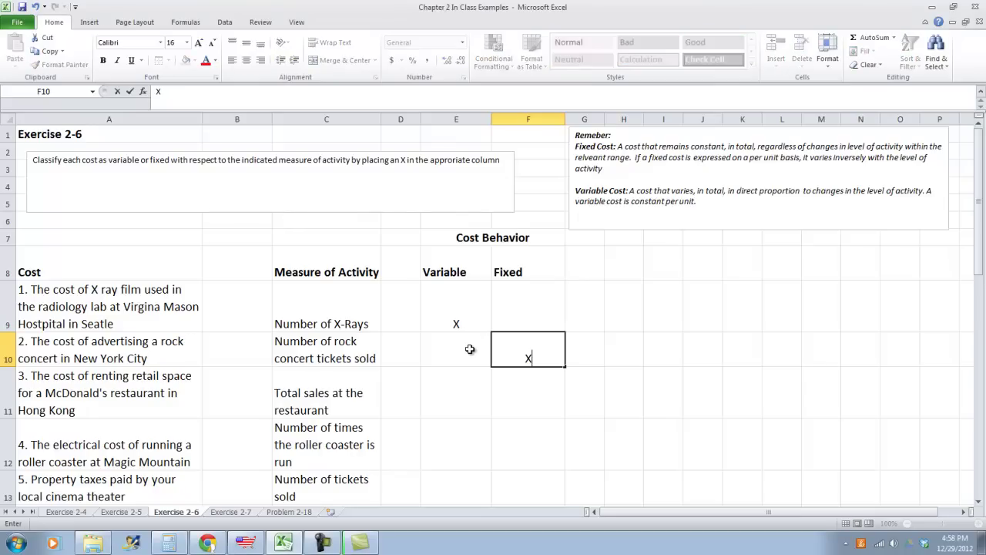
{"action": "key", "text": "Return"}
Classify the McDonald's retail space rent as fixed by entering an X in F11.
{"action": "key", "text": "Left"}
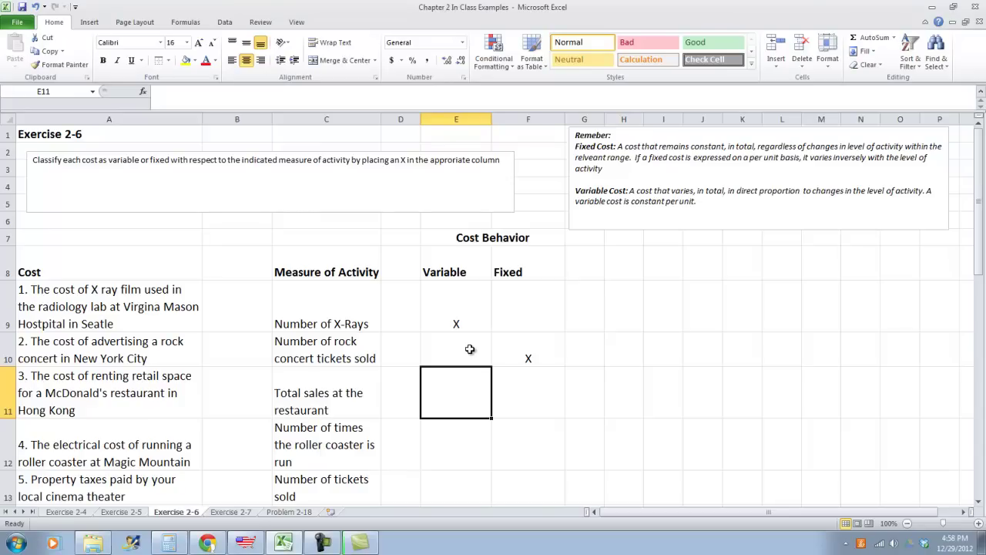
{"action": "key", "text": "Left"}
{"action": "key", "text": "Left"}
{"action": "key", "text": "Right"}
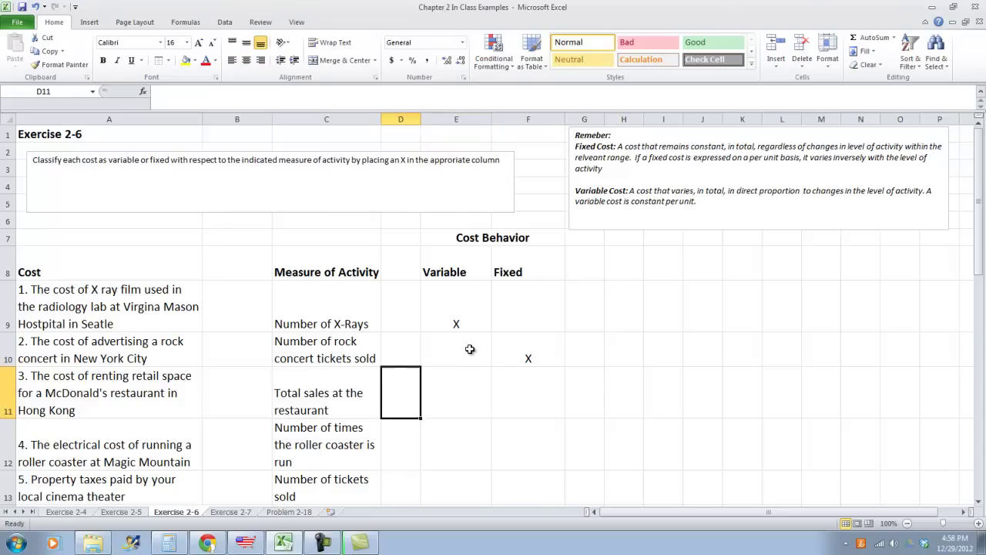
{"action": "key", "text": "Right"}
{"action": "key", "text": "Right"}
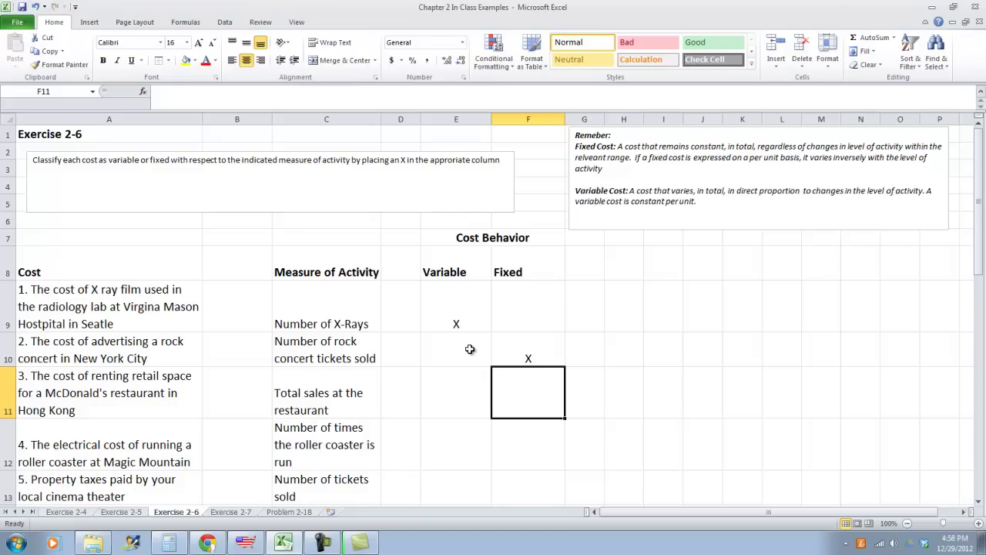
{"action": "type", "text": "X"}
{"action": "key", "text": "Return"}
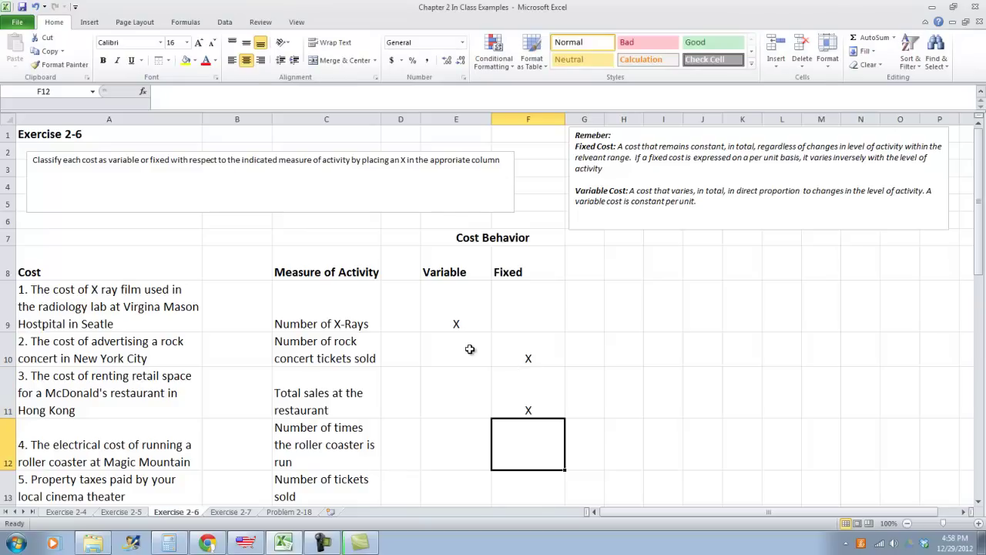
Classify the roller coaster's electrical cost as variable by entering an X in E12.
{"action": "scroll", "coordinate": [324, 312], "scroll_direction": "down", "scroll_amount": 1}
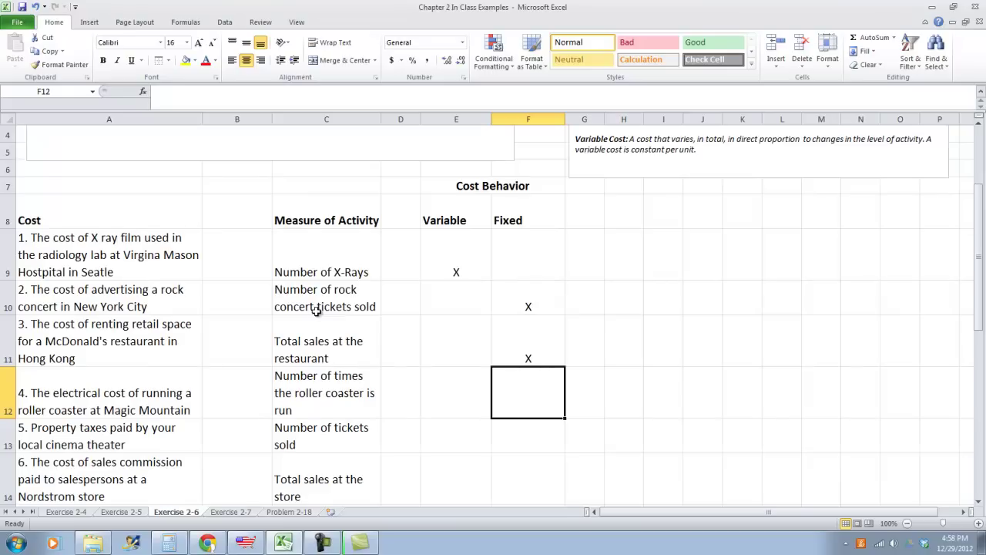
{"action": "left_click", "coordinate": [166, 393]}
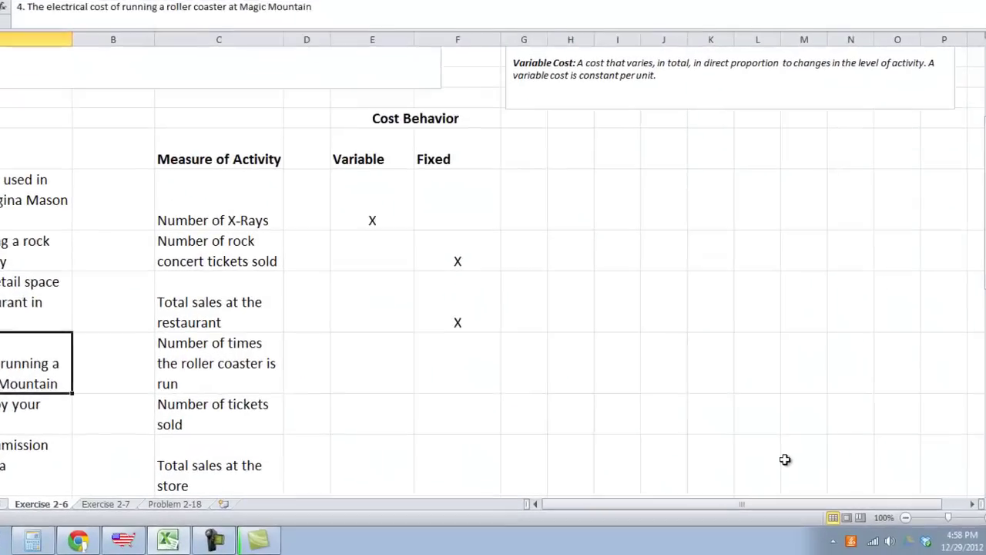
{"action": "key", "text": "Right"}
{"action": "key", "text": "Right"}
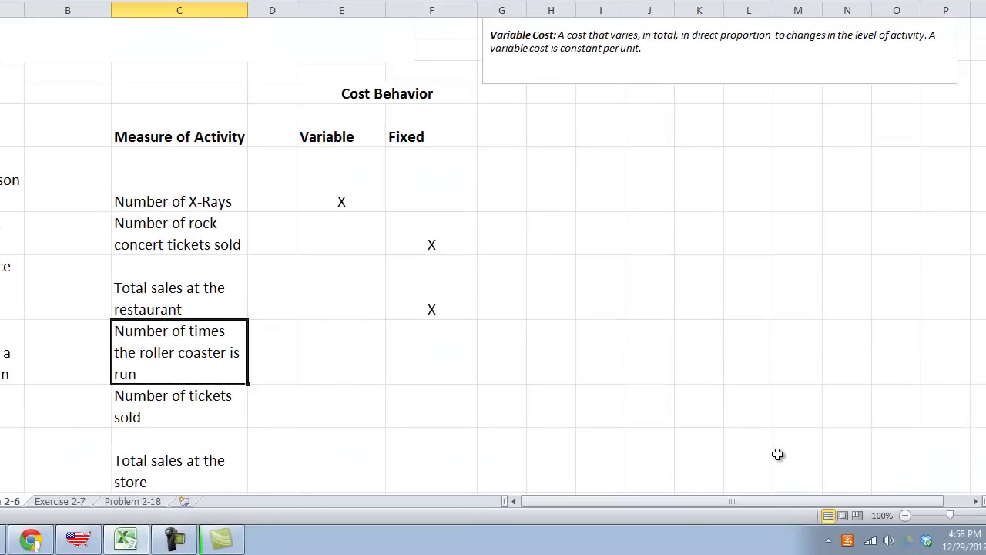
{"action": "key", "text": "Right"}
{"action": "key", "text": "Right"}
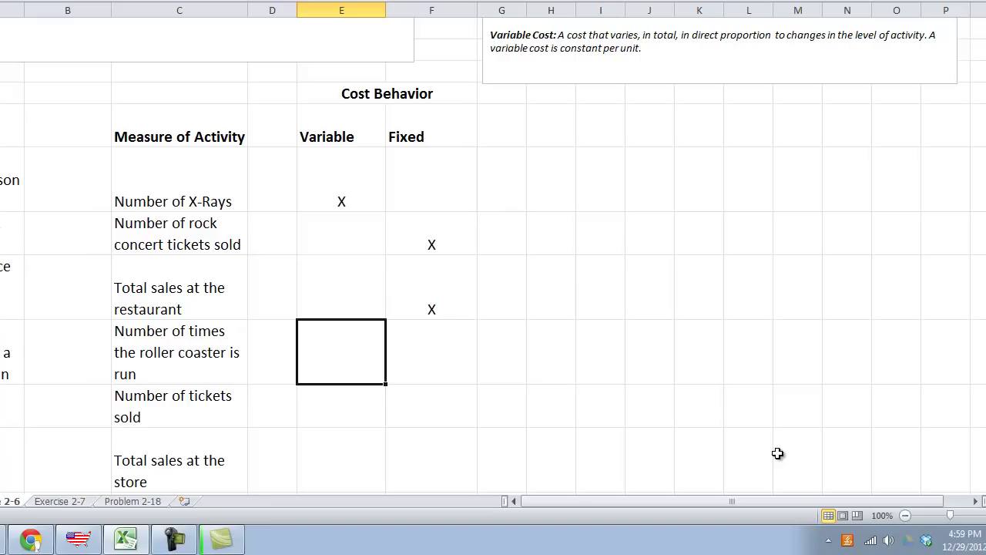
{"action": "type", "text": "X"}
{"action": "key", "text": "Return"}
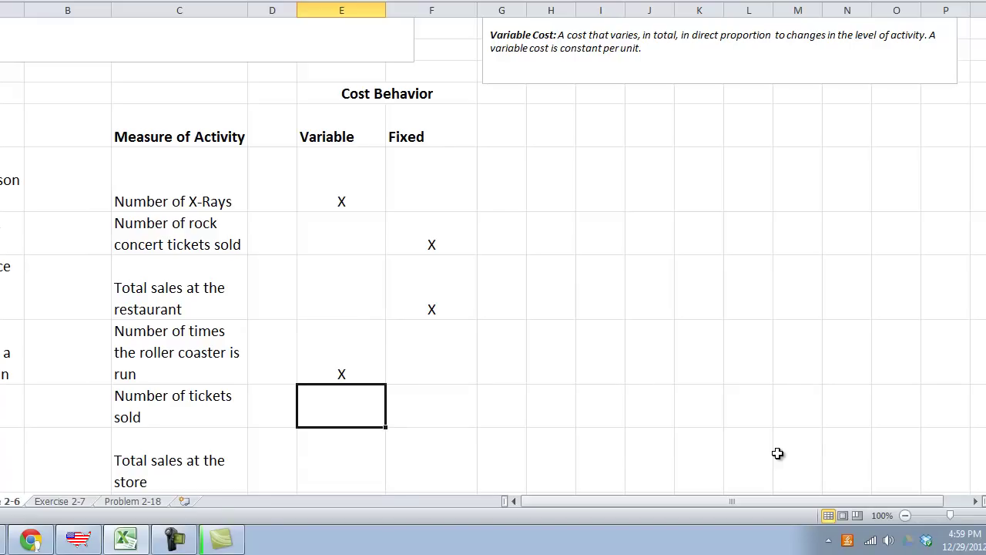
Classify the cinema theater's property taxes as fixed by entering an X in F13.
{"action": "key", "text": "Right"}
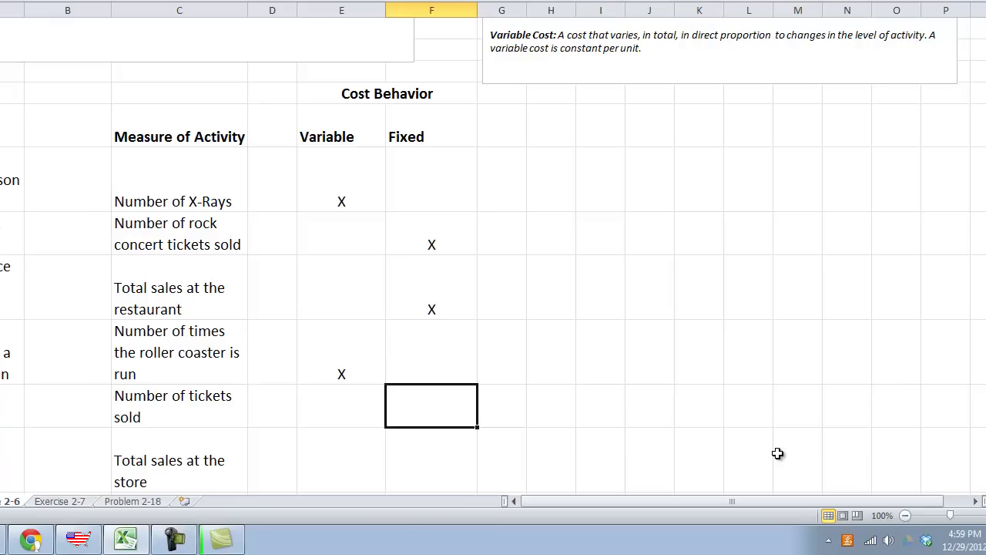
{"action": "type", "text": "X"}
{"action": "key", "text": "Return"}
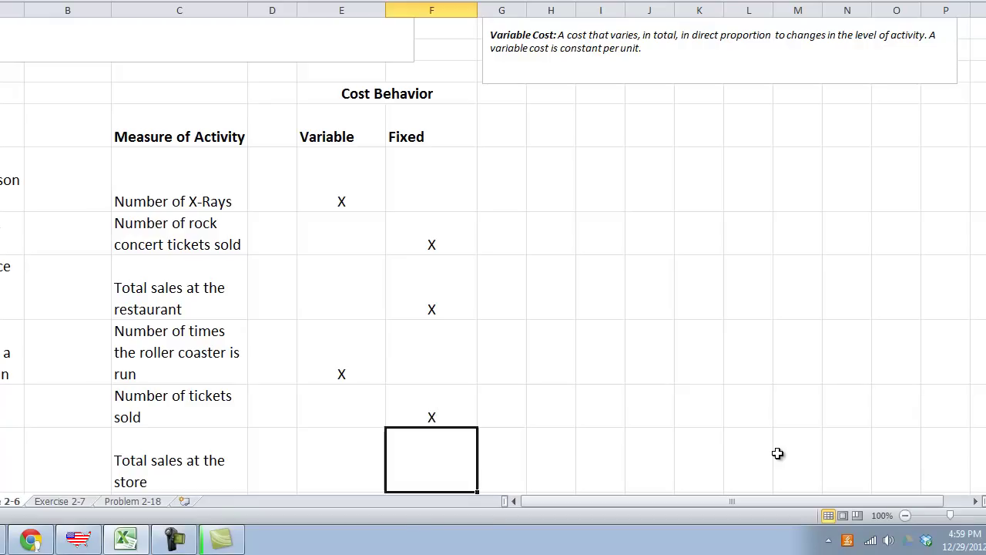
Classify the Nordstrom sales commission as variable by entering an X in E14.
{"action": "key", "text": "Down"}
{"action": "key", "text": "Left"}
{"action": "key", "text": "Up"}
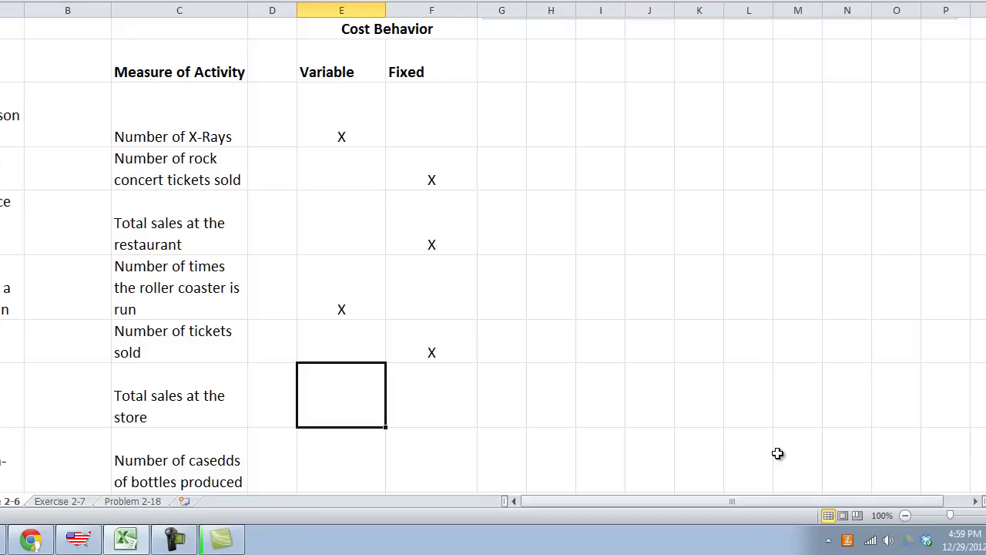
{"action": "type", "text": "X"}
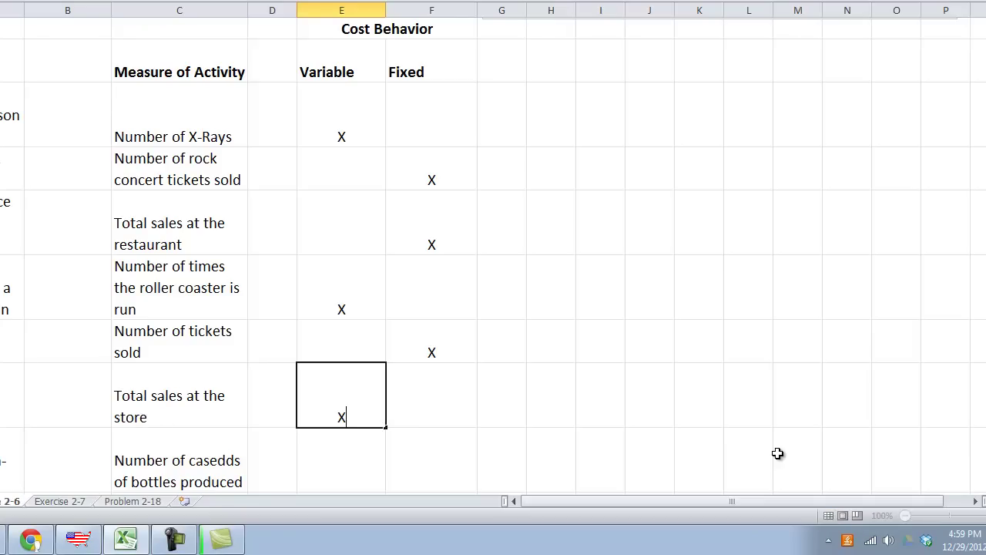
{"action": "key", "text": "Return"}
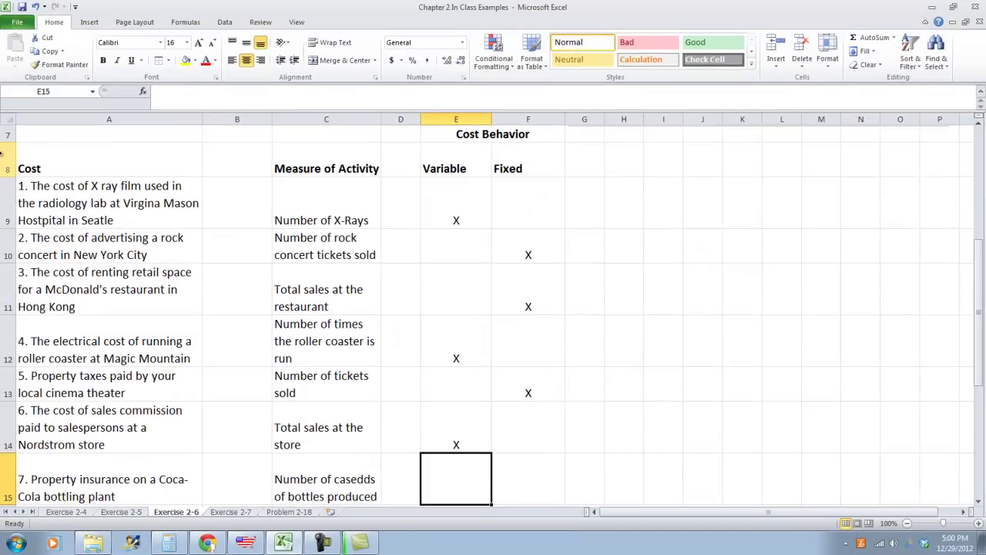
Freeze the panes above row 8, the row with the Cost and Measure of Activity headings.
{"action": "left_click", "coordinate": [4, 158]}
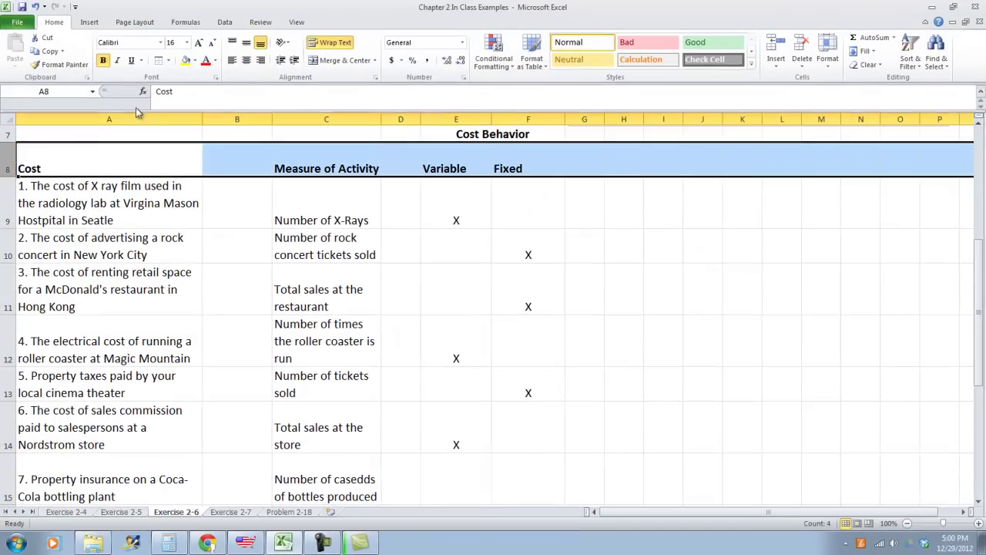
{"action": "left_click", "coordinate": [297, 22]}
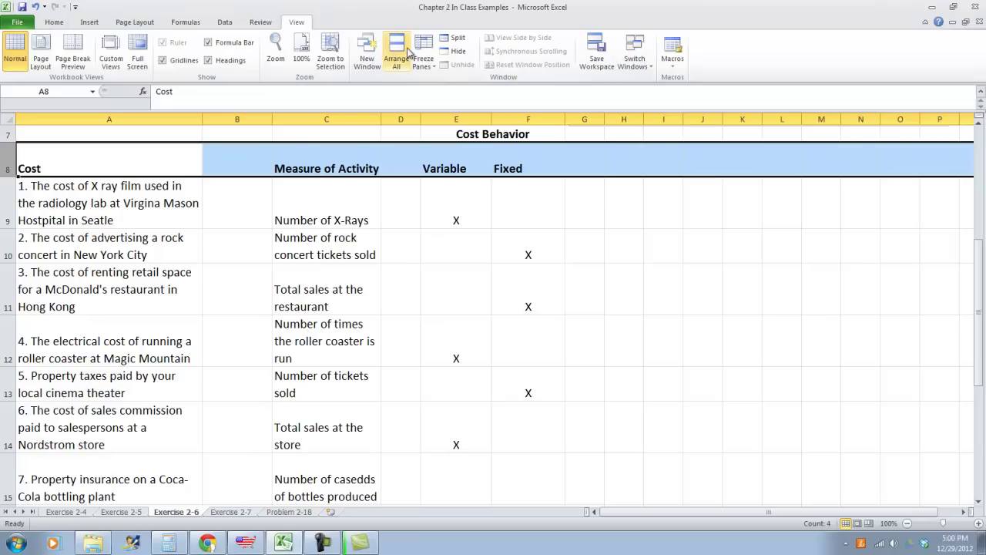
{"action": "left_click", "coordinate": [426, 59]}
{"action": "left_click", "coordinate": [433, 80]}
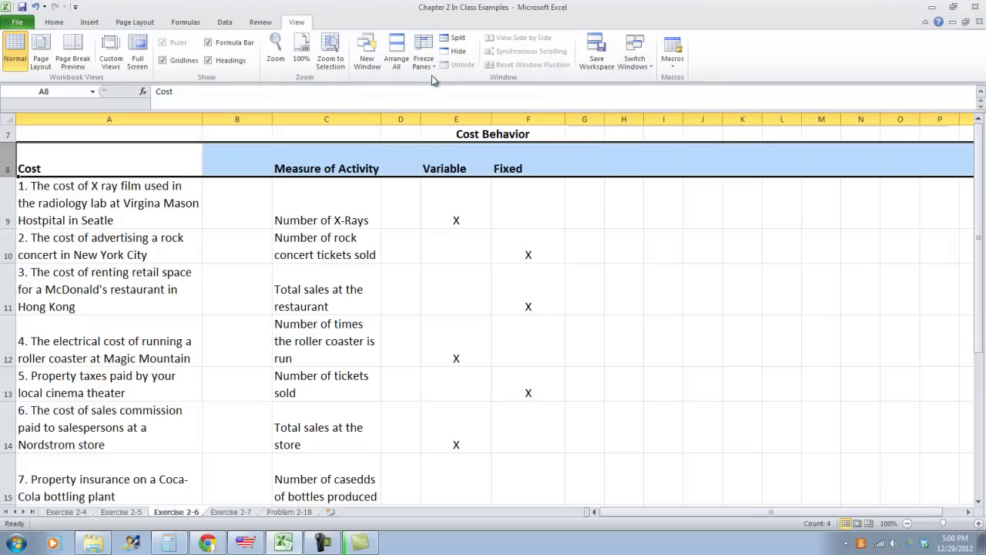
Move down and back up the Variable column to check which heading rows stay in view.
{"action": "left_click", "coordinate": [517, 493]}
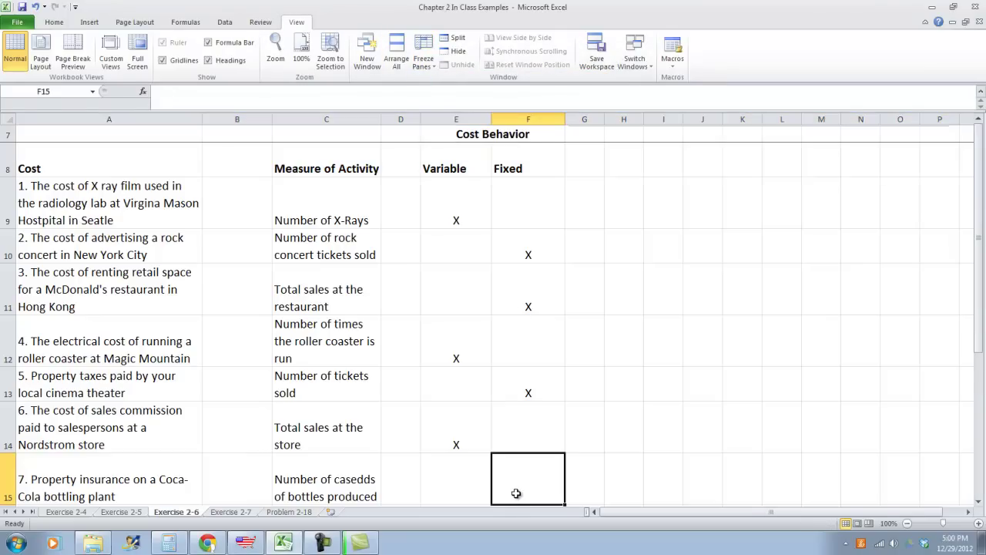
{"action": "key", "text": "Left"}
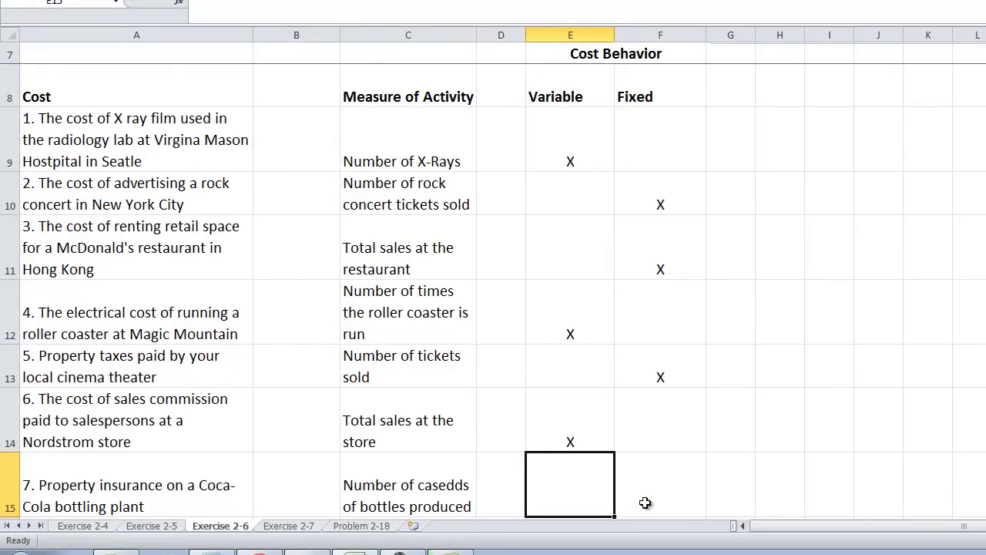
{"action": "key", "text": "Down"}
{"action": "key", "text": "Up"}
{"action": "key", "text": "Up"}
{"action": "key", "text": "Up"}
{"action": "key", "text": "Up"}
{"action": "key", "text": "Up"}
{"action": "key", "text": "Up"}
{"action": "key", "text": "Up"}
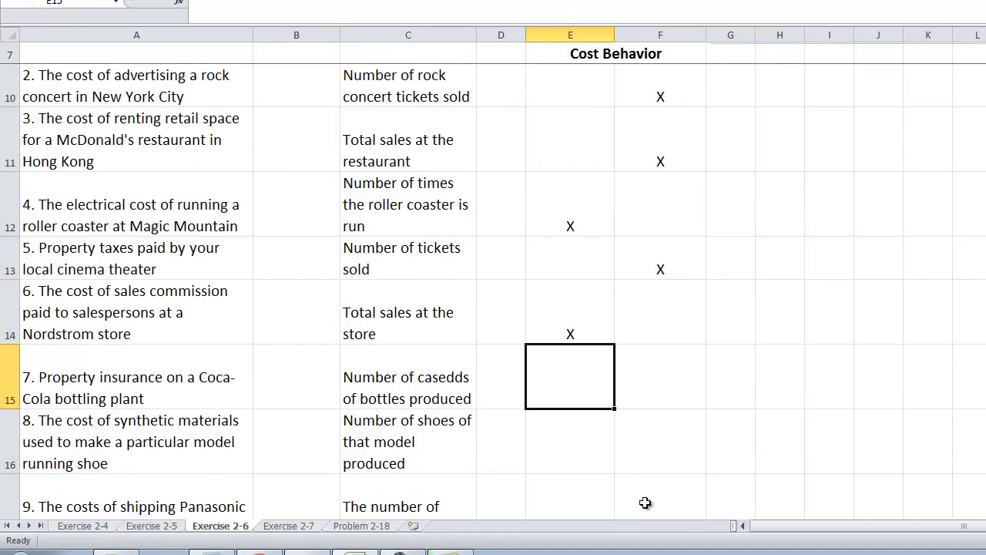
{"action": "key", "text": "Up"}
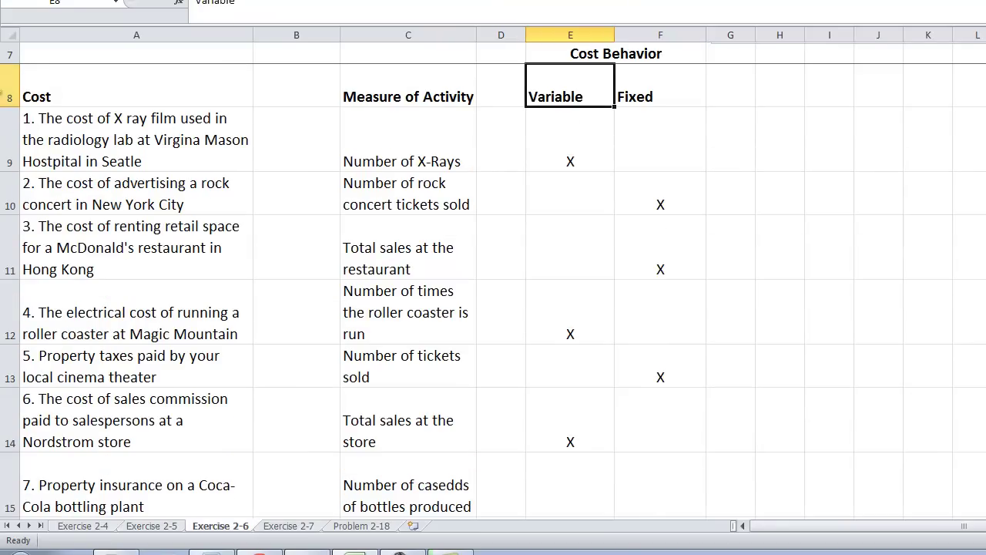
Unfreeze the worksheet's panes with row 8 selected.
{"action": "left_click", "coordinate": [10, 85]}
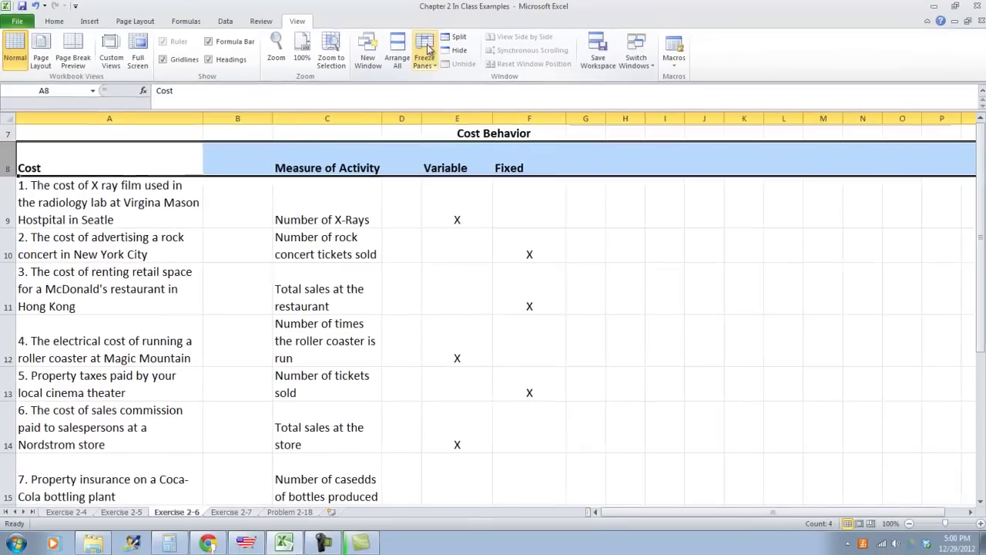
{"action": "left_click", "coordinate": [423, 54]}
{"action": "left_click", "coordinate": [444, 85]}
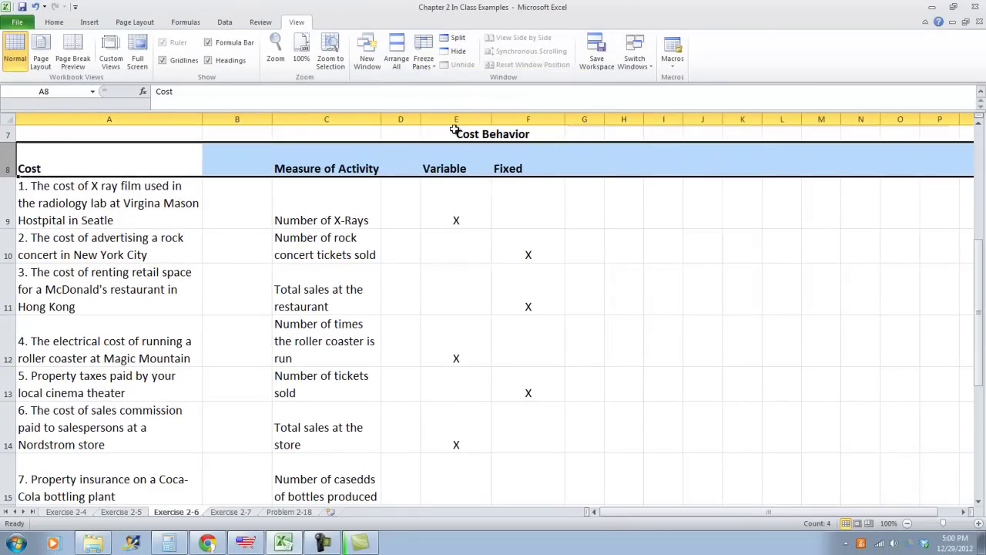
Freeze the panes again above the Cost heading row, using row 8 as the split.
{"action": "left_click", "coordinate": [426, 51]}
{"action": "left_click", "coordinate": [454, 83]}
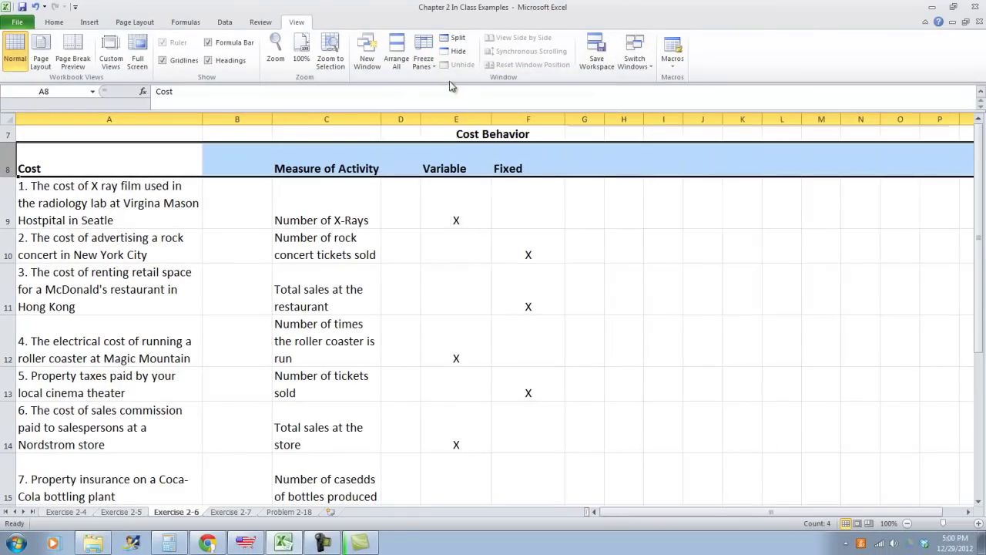
{"action": "left_click", "coordinate": [513, 220]}
Mark cost 7, property insurance on a Coca-Cola bottling plant, as Fixed with an X.
{"action": "left_click", "coordinate": [484, 464]}
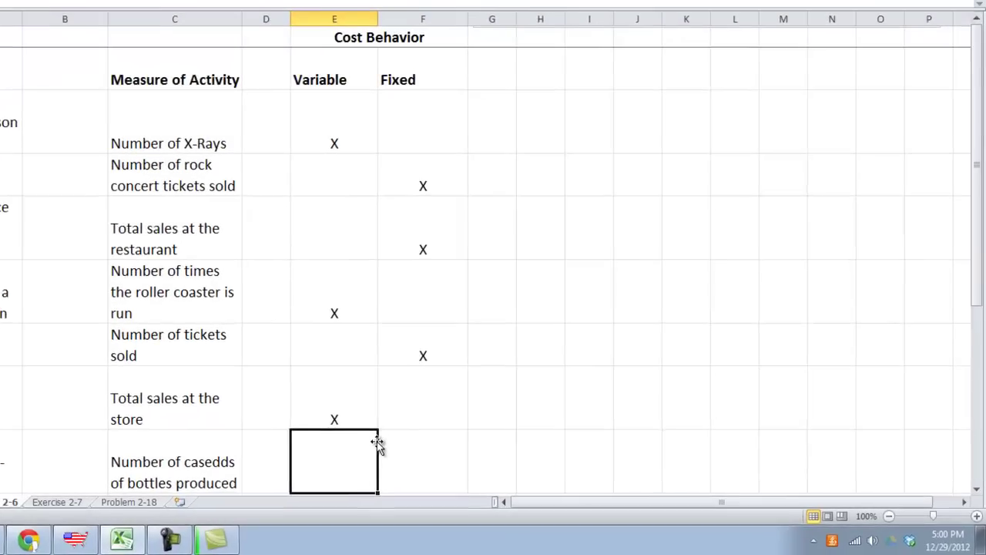
{"action": "scroll", "coordinate": [377, 441], "scroll_direction": "down", "scroll_amount": 1}
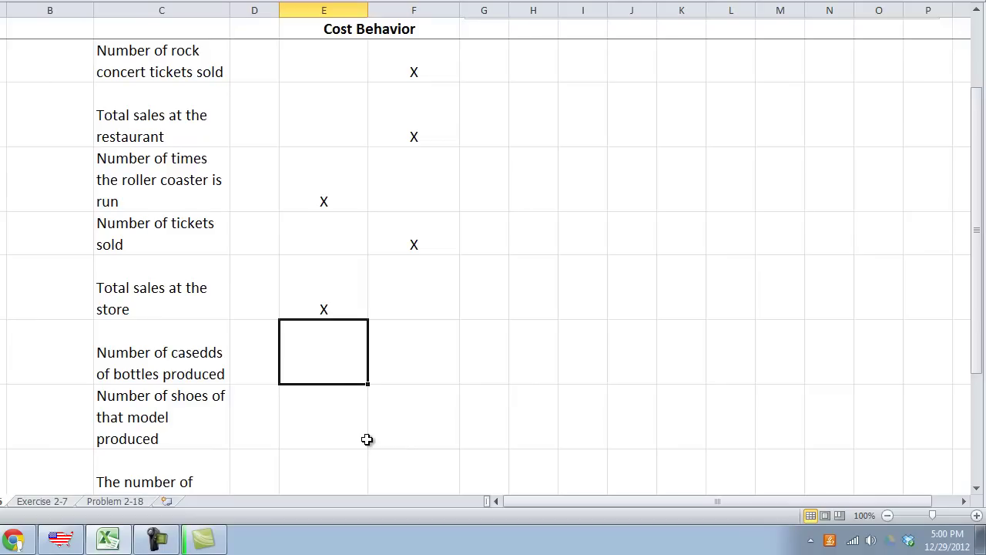
{"action": "key", "text": "Right"}
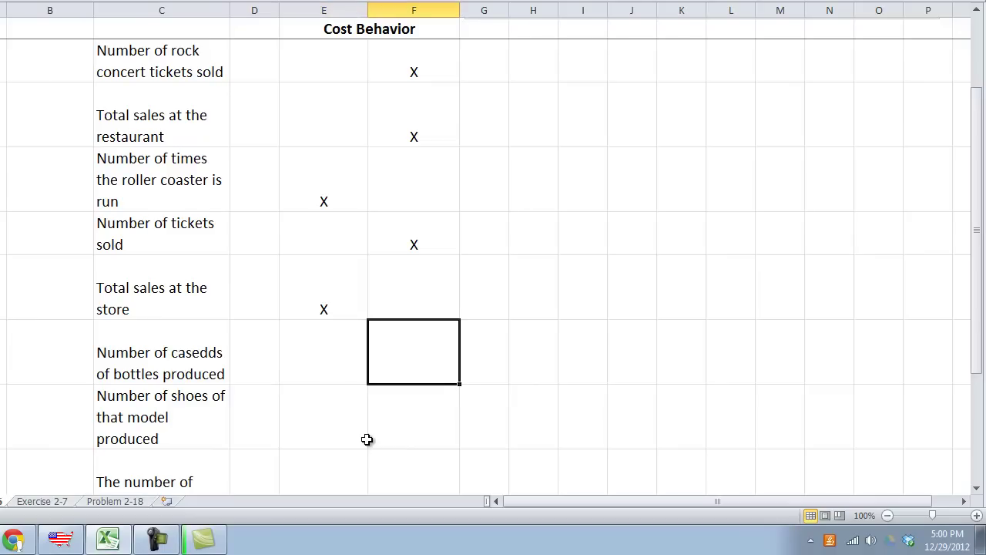
{"action": "type", "text": "X"}
{"action": "key", "text": "Return"}
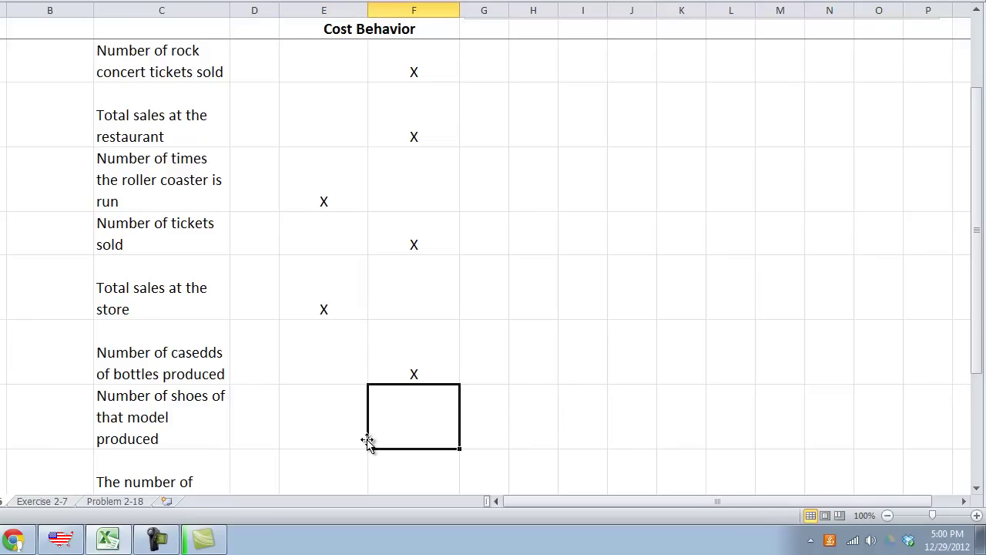
Mark cost 8, synthetic running shoe materials, and cost 9, shipping Panasonic televisions, as Variable with an X each.
{"action": "key", "text": "Left"}
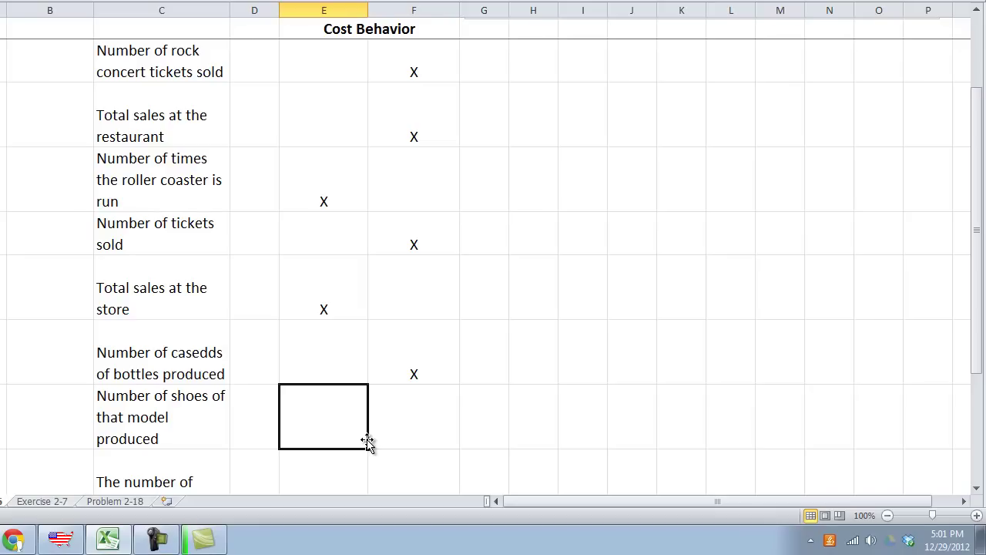
{"action": "type", "text": "X"}
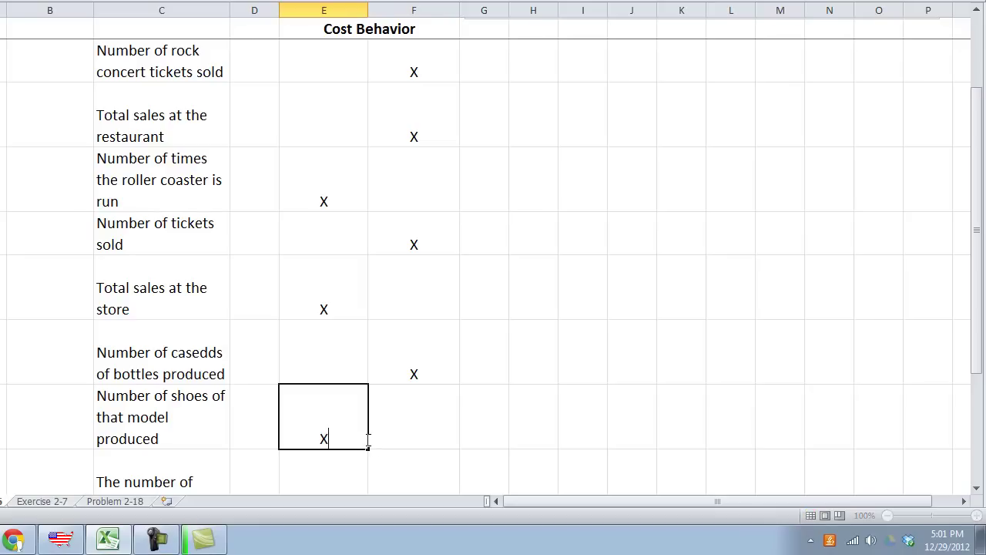
{"action": "key", "text": "Return"}
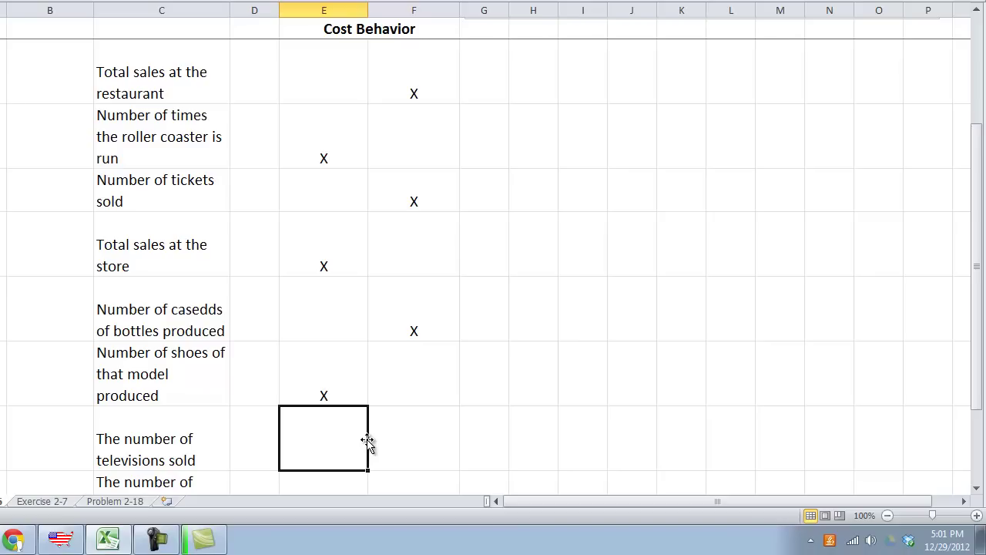
{"action": "type", "text": "X"}
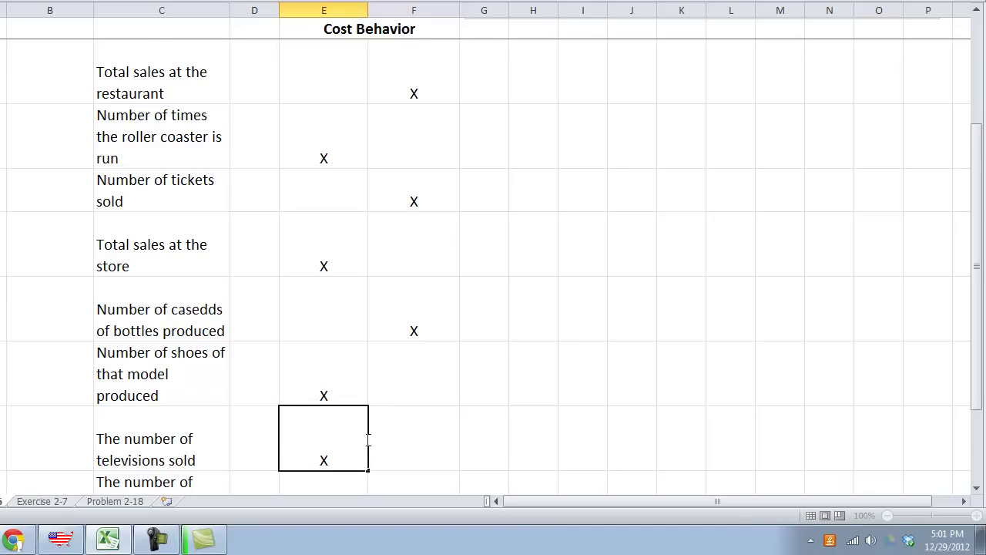
{"action": "key", "text": "Return"}
Mark cost 10, leasing the ultrascan diagnostic machine, as Fixed with an X.
{"action": "key", "text": "Down"}
{"action": "key", "text": "Up"}
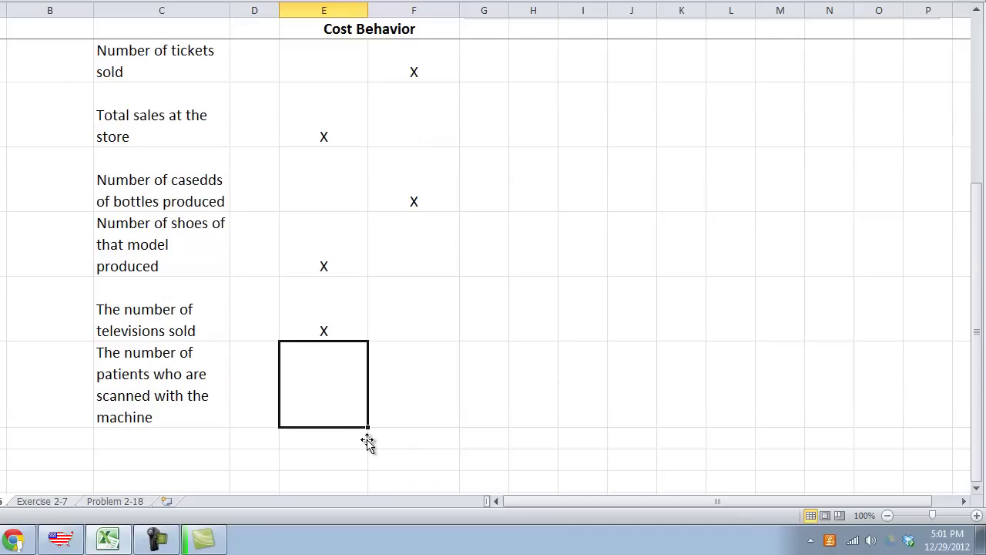
{"action": "key", "text": "Right"}
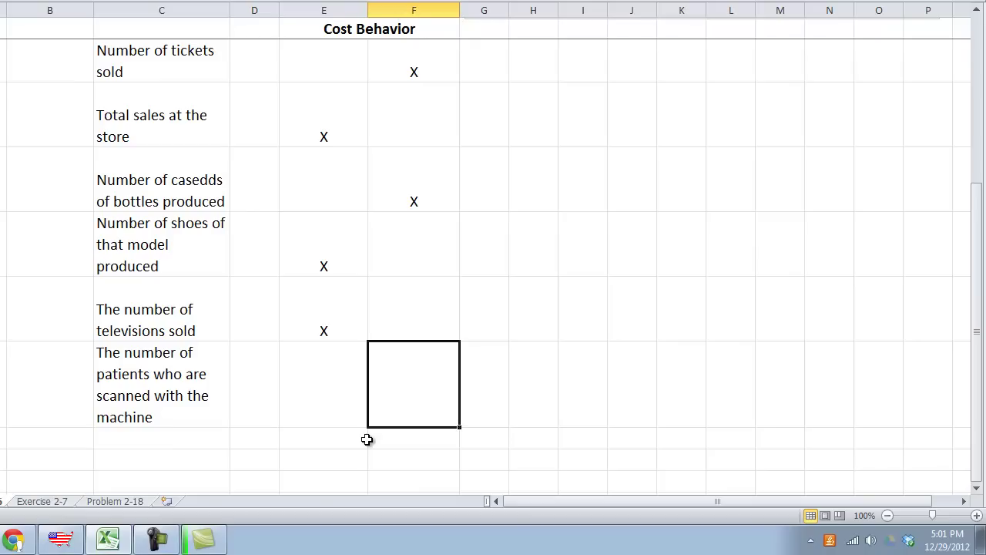
{"action": "key", "text": "Left"}
{"action": "key", "text": "Right"}
{"action": "type", "text": "X"}
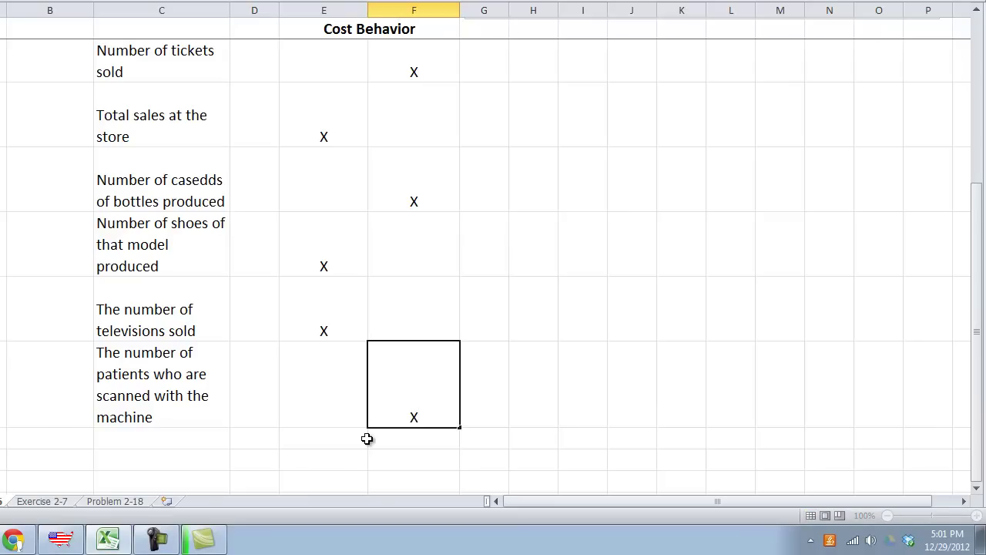
{"action": "key", "text": "Return"}
{"action": "key", "text": "Up"}
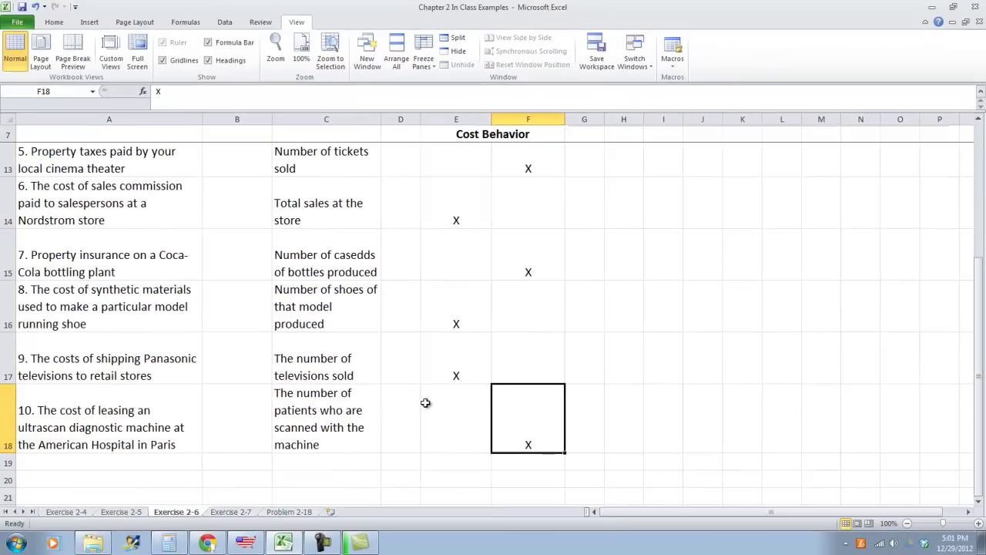
{"action": "scroll", "coordinate": [426, 402], "scroll_direction": "up", "scroll_amount": 2}
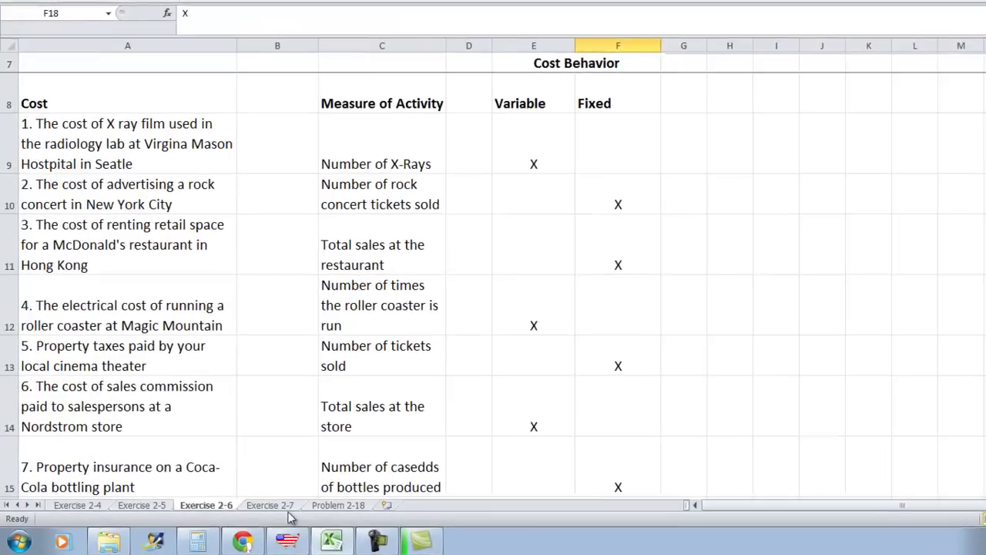
Switch to the Exercise 2-7 sheet and freeze the panes above row 9, the Cost and Cost Object heading row.
{"action": "left_click", "coordinate": [233, 511]}
{"action": "left_click", "coordinate": [451, 342]}
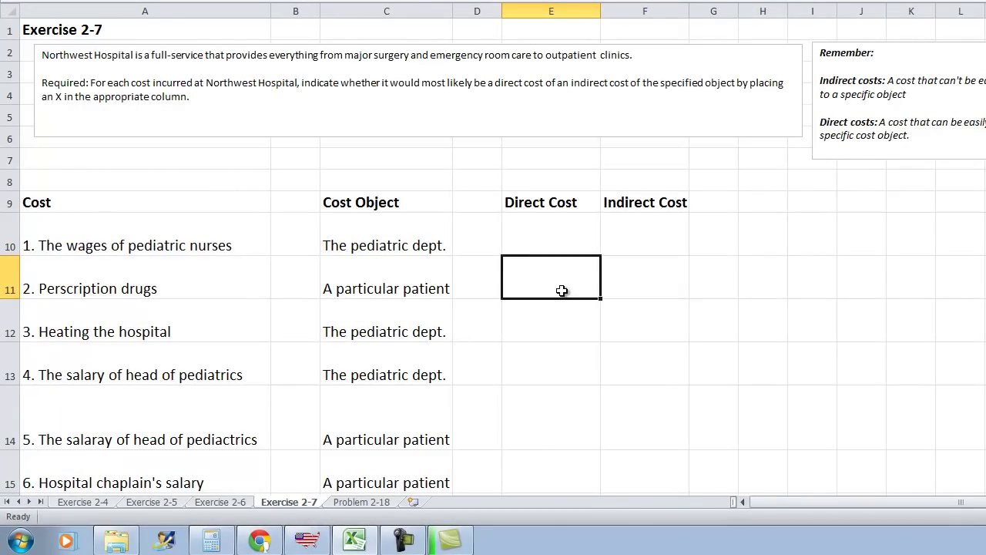
{"action": "left_click", "coordinate": [11, 202]}
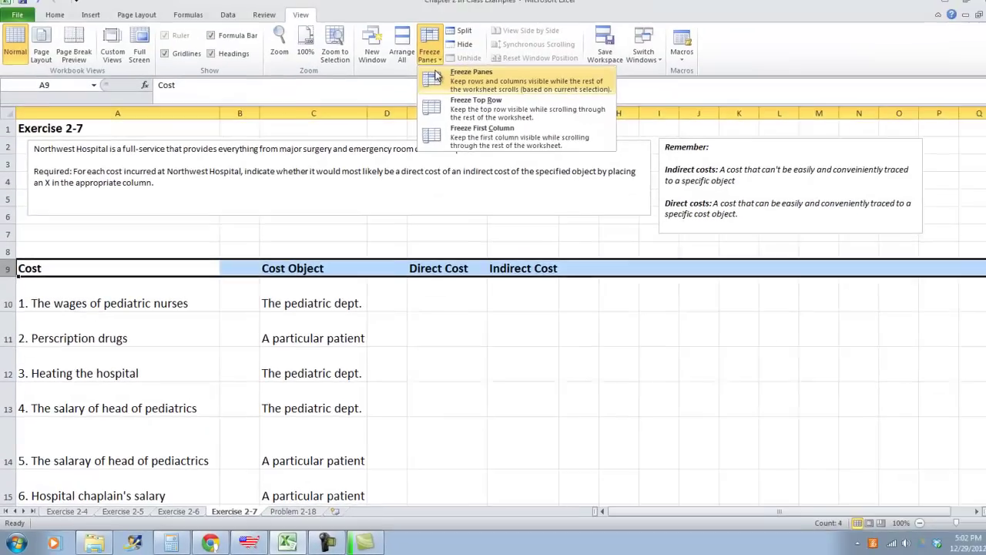
{"action": "left_click", "coordinate": [577, 0]}
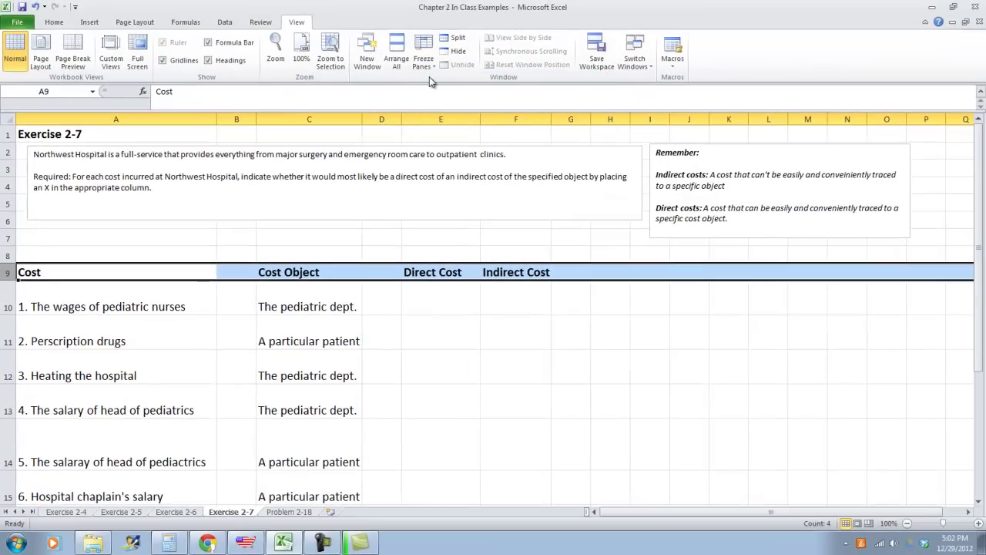
Mark the wages of pediatric nurses as a Direct Cost of the pediatric dept. with an X in E10.
{"action": "left_click", "coordinate": [450, 271]}
{"action": "left_click", "coordinate": [456, 291]}
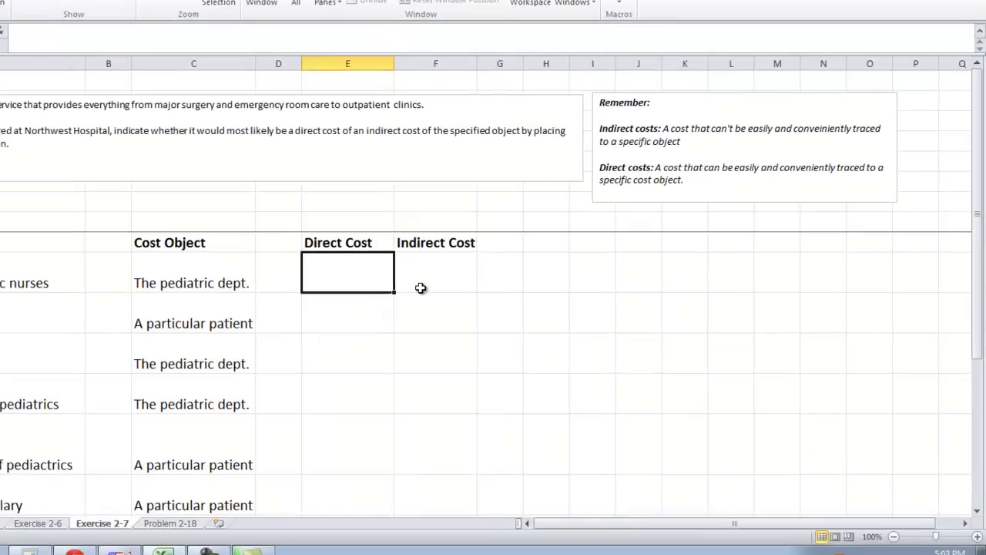
{"action": "type", "text": "X"}
{"action": "key", "text": "Return"}
{"action": "key", "text": "Up"}
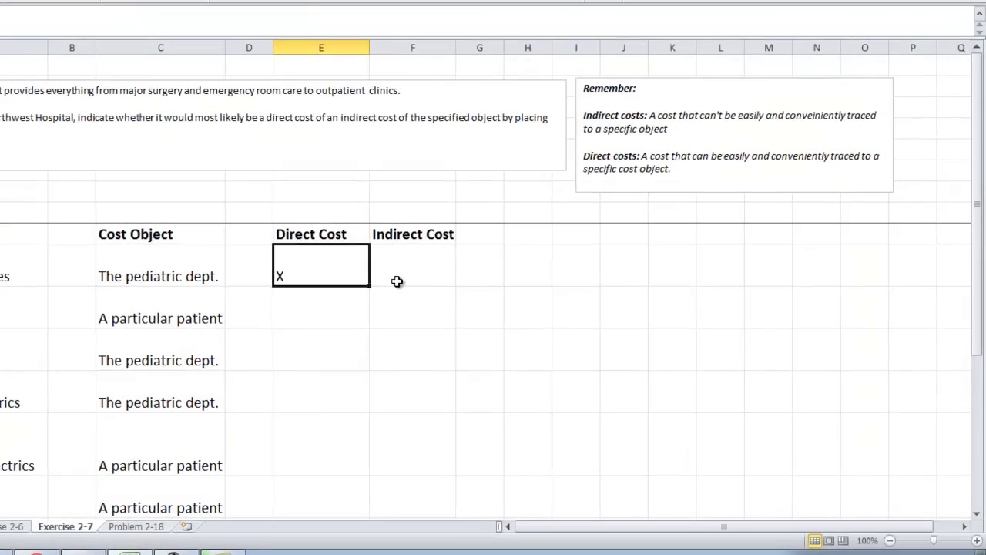
Center the contents of the Direct Cost and Indirect Cost columns, E and F.
{"action": "left_click_drag", "start_coordinate": [321, 48], "coordinate": [436, 48]}
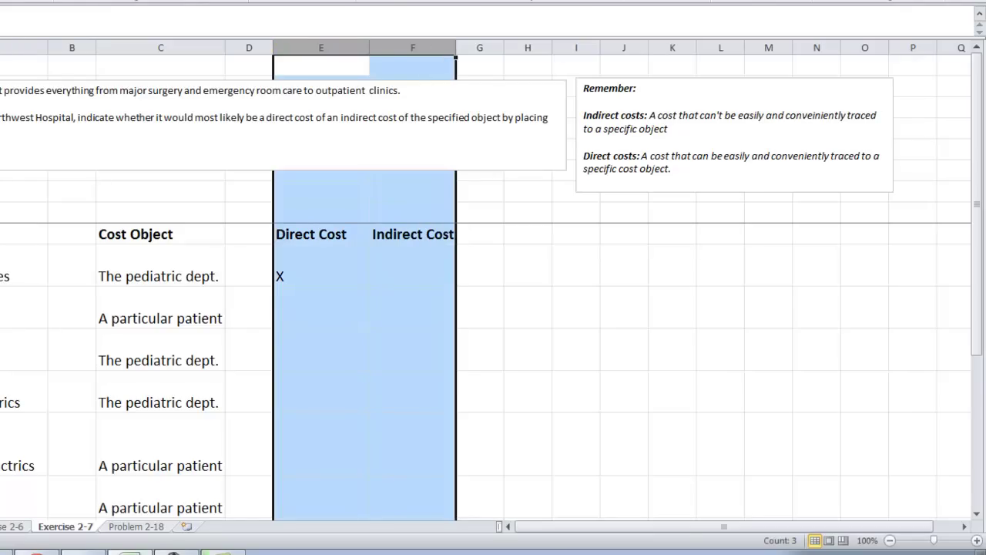
{"action": "key", "text": "alt+h"}
{"action": "key", "text": "a"}
{"action": "key", "text": "c"}
{"action": "left_click", "coordinate": [308, 310]}
{"action": "left_click", "coordinate": [395, 273]}
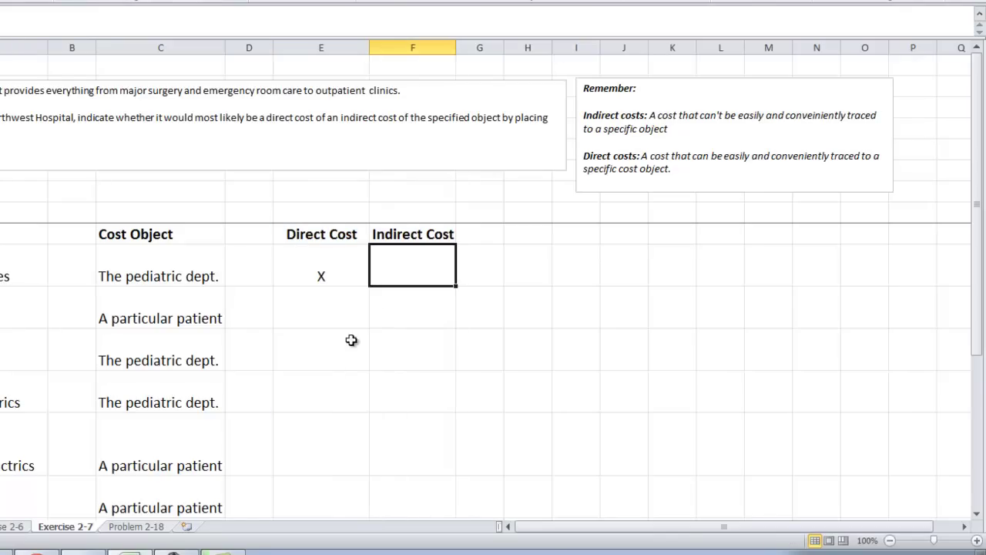
Enter an X under Direct Cost for cost 2, prescription drugs, and under Indirect Cost for cost 3, heating the hospital.
{"action": "key", "text": "Down"}
{"action": "key", "text": "Left"}
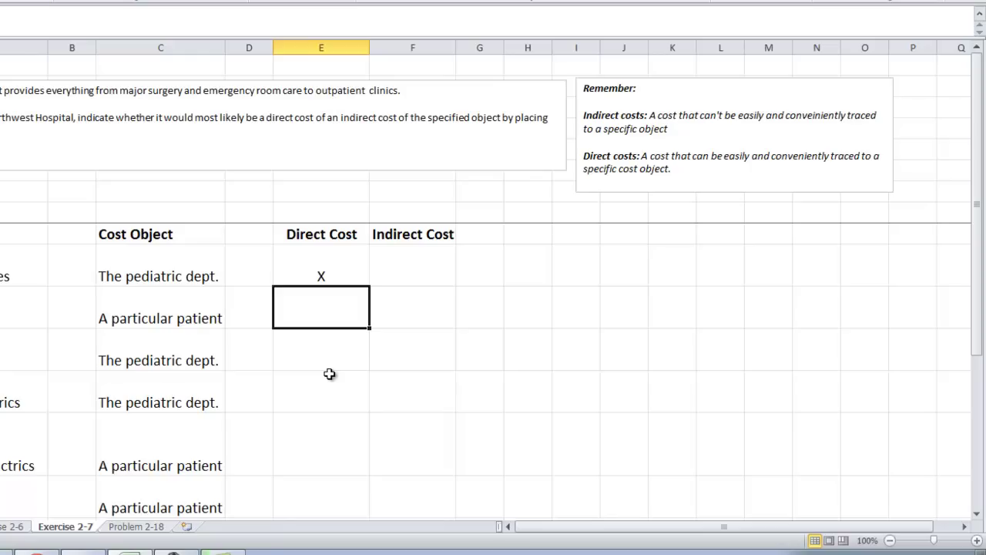
{"action": "type", "text": "X"}
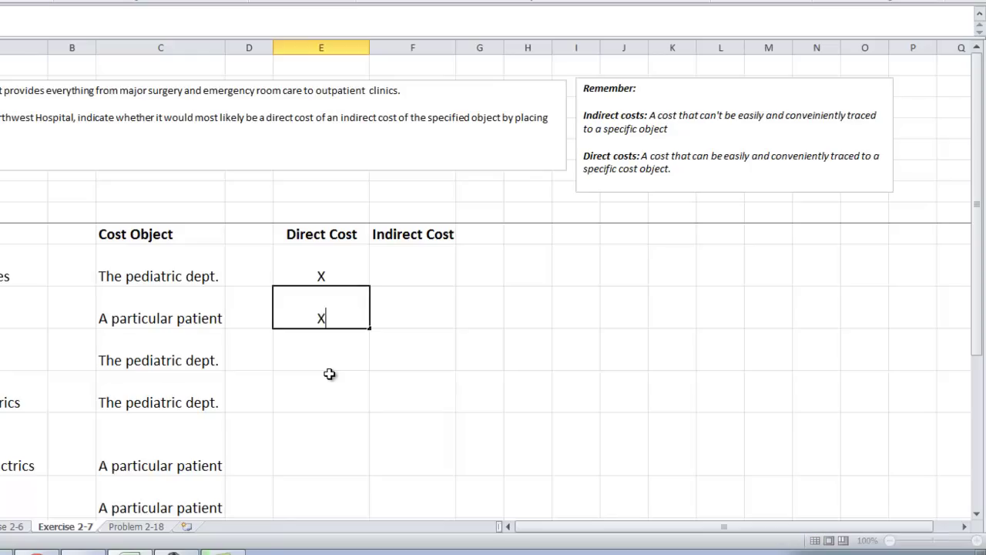
{"action": "key", "text": "Return"}
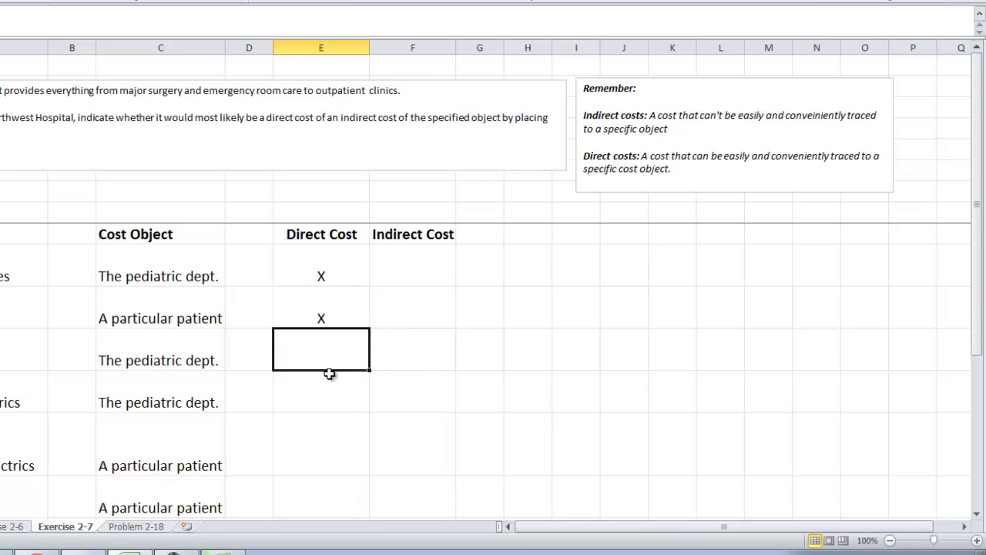
{"action": "key", "text": "Right"}
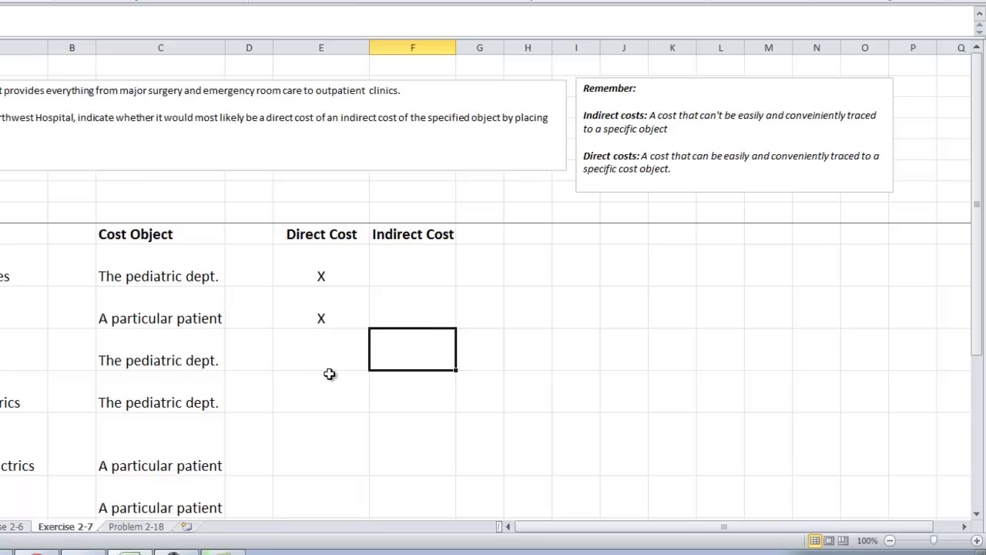
{"action": "type", "text": "X"}
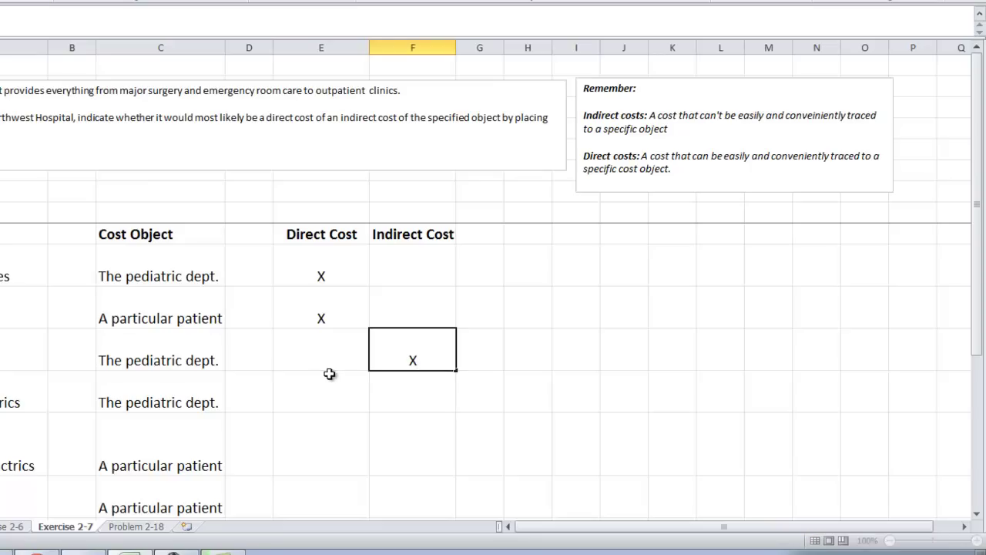
{"action": "key", "text": "Return"}
Mark the head of pediatrics' salary with an X as Direct Cost for the pediatric dept. and Indirect Cost for a particular patient.
{"action": "key", "text": "Left"}
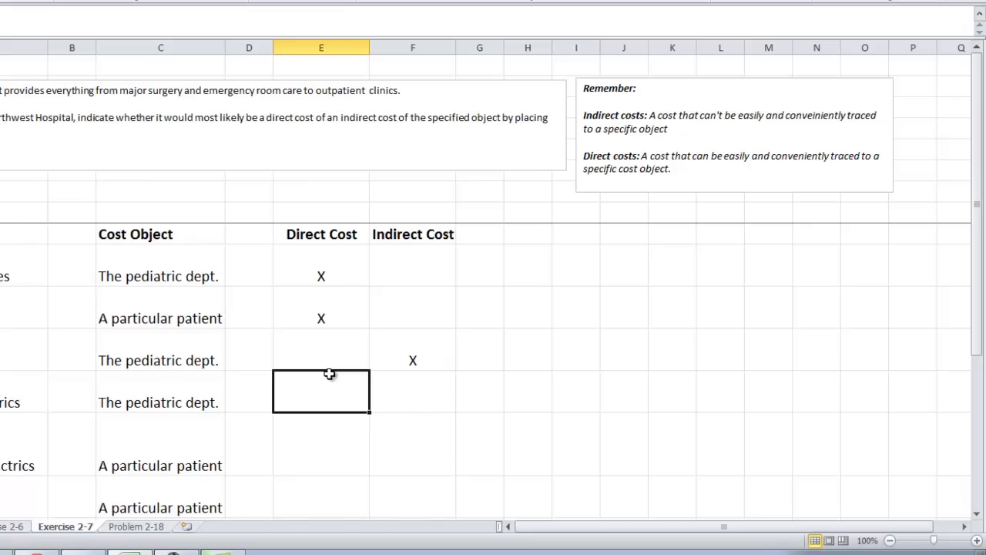
{"action": "type", "text": "X"}
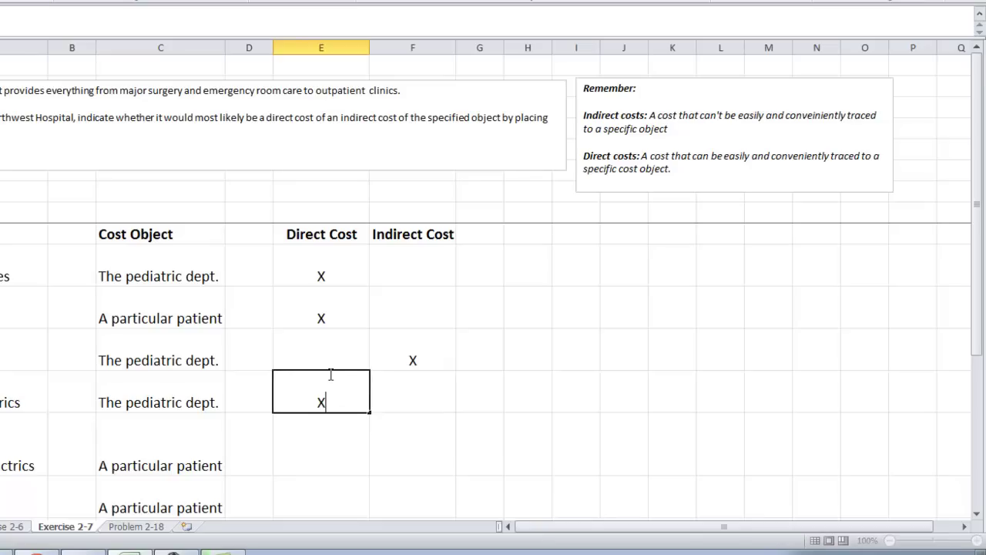
{"action": "key", "text": "Return"}
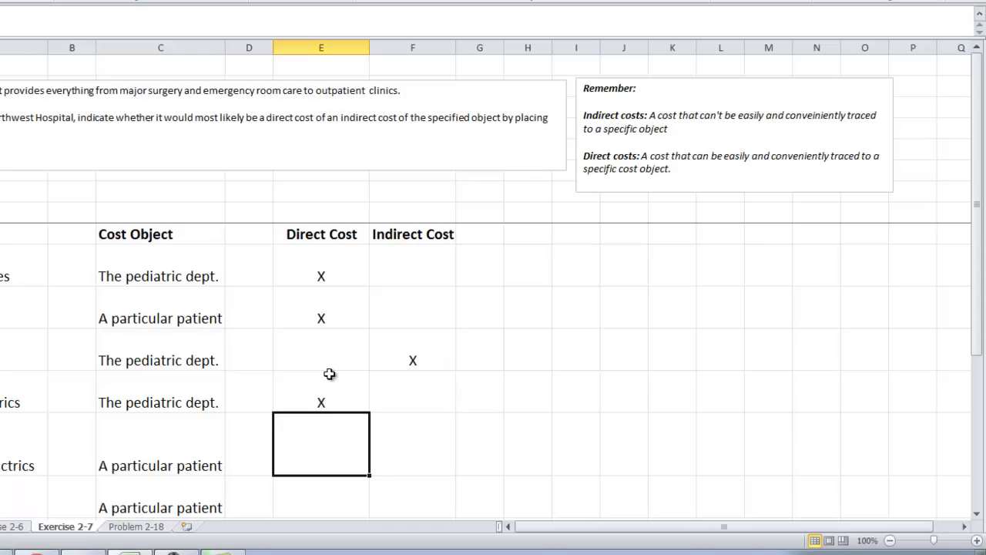
{"action": "left_click", "coordinate": [343, 376]}
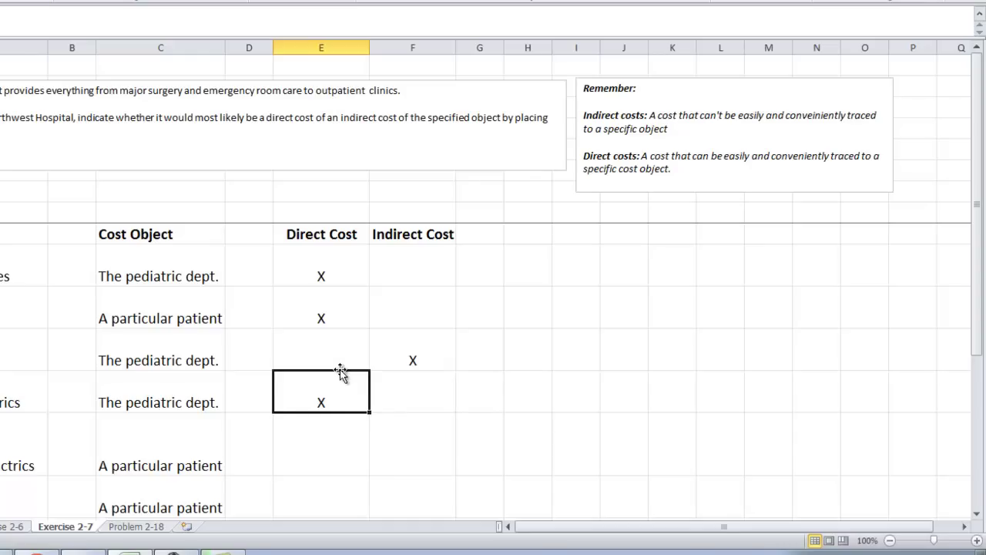
{"action": "left_click", "coordinate": [401, 440]}
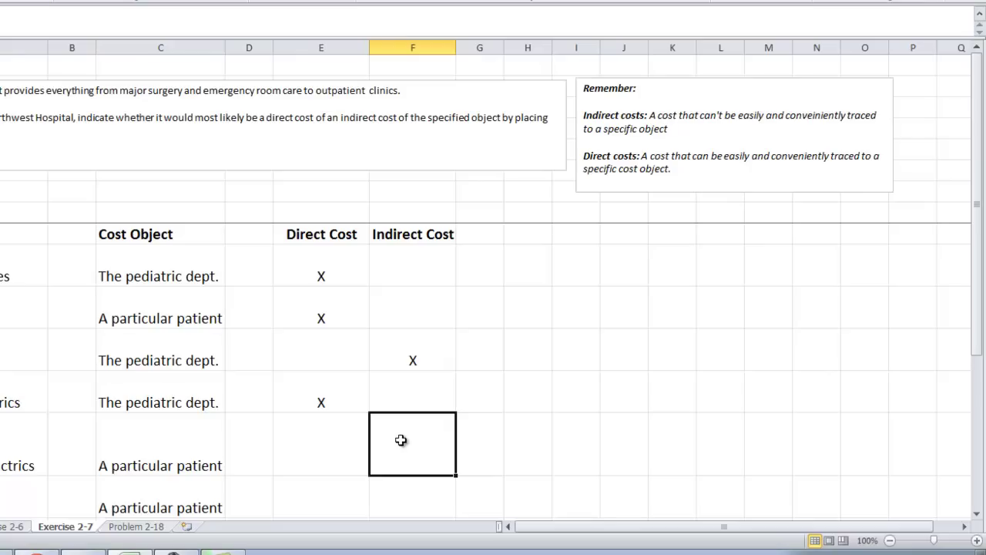
{"action": "type", "text": "X"}
{"action": "key", "text": "Return"}
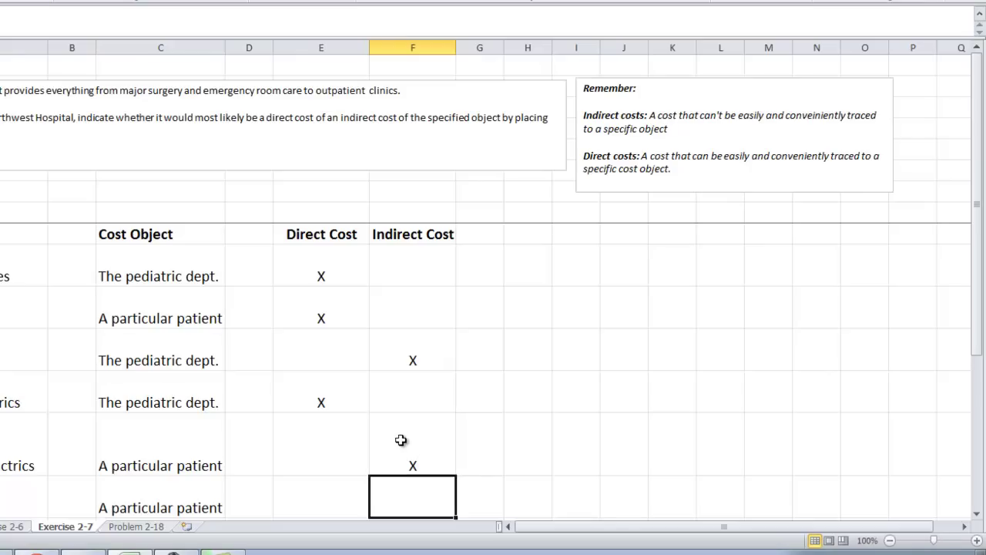
Mark cost 6, the hospital chaplain's salary, as an Indirect Cost of a particular patient with an X.
{"action": "scroll", "coordinate": [271, 262], "scroll_direction": "down", "scroll_amount": 2}
{"action": "scroll", "coordinate": [302, 331], "scroll_direction": "up", "scroll_amount": 1}
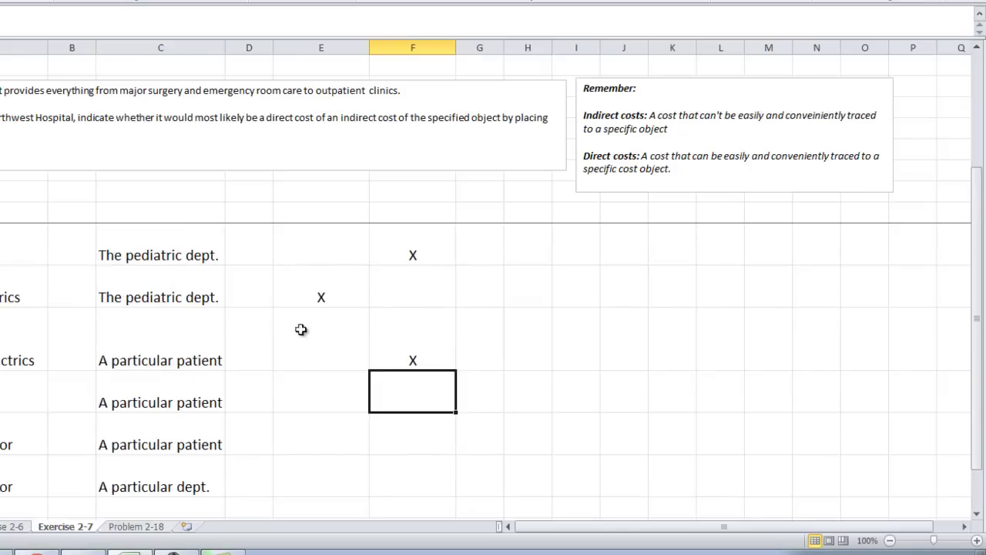
{"action": "left_click", "coordinate": [294, 377]}
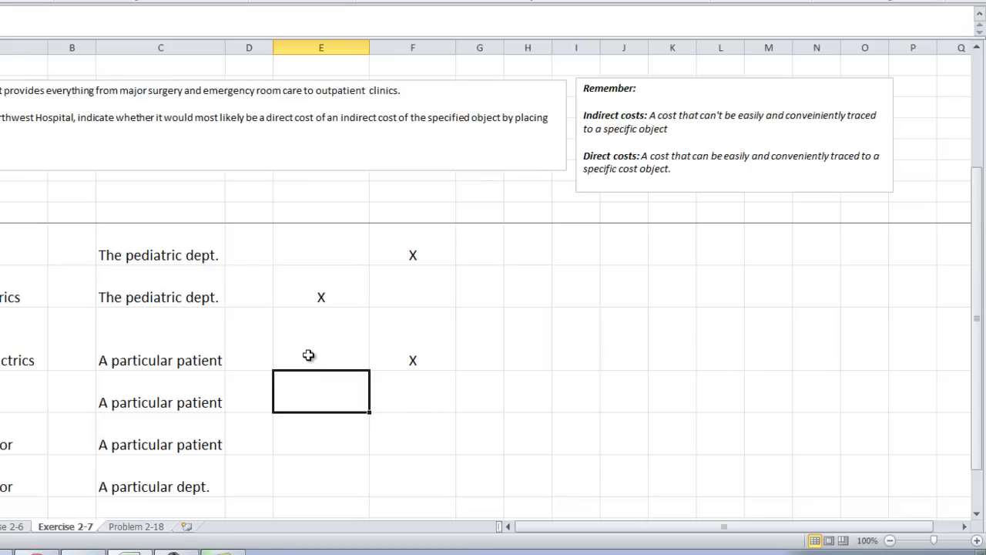
{"action": "key", "text": "Right"}
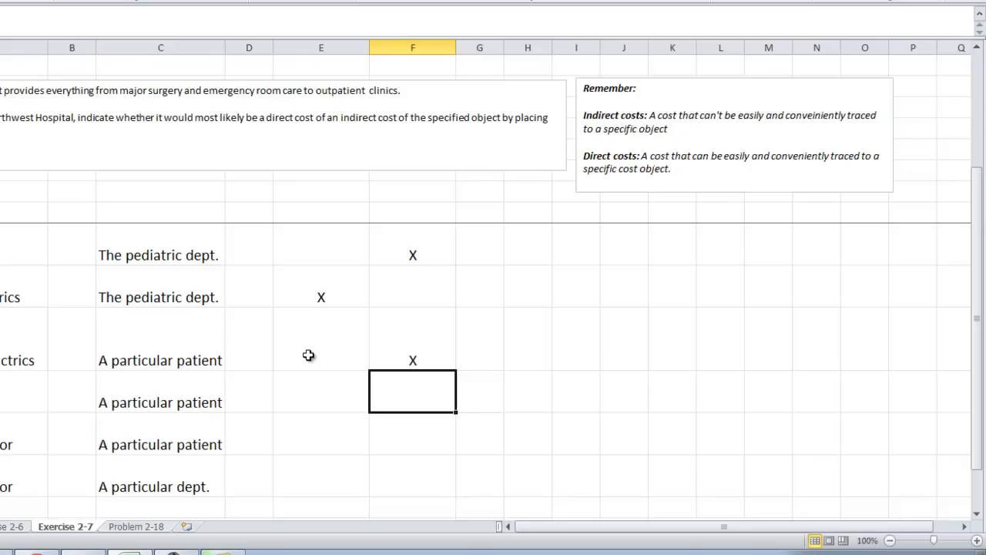
{"action": "type", "text": "X"}
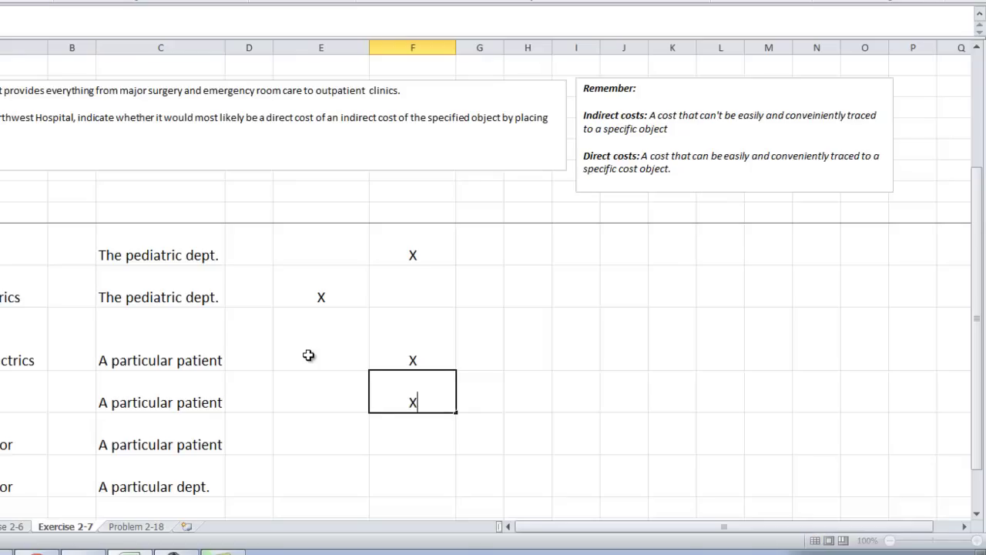
{"action": "key", "text": "Return"}
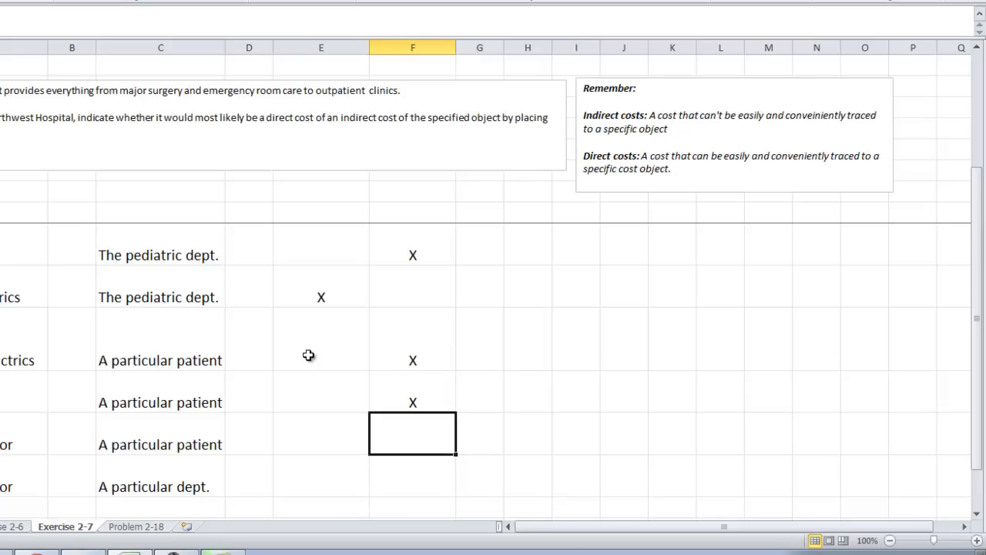
Enter an X under Direct Cost for costs 7 and 8, whose cost objects are a particular patient and a particular dept.
{"action": "key", "text": "Left"}
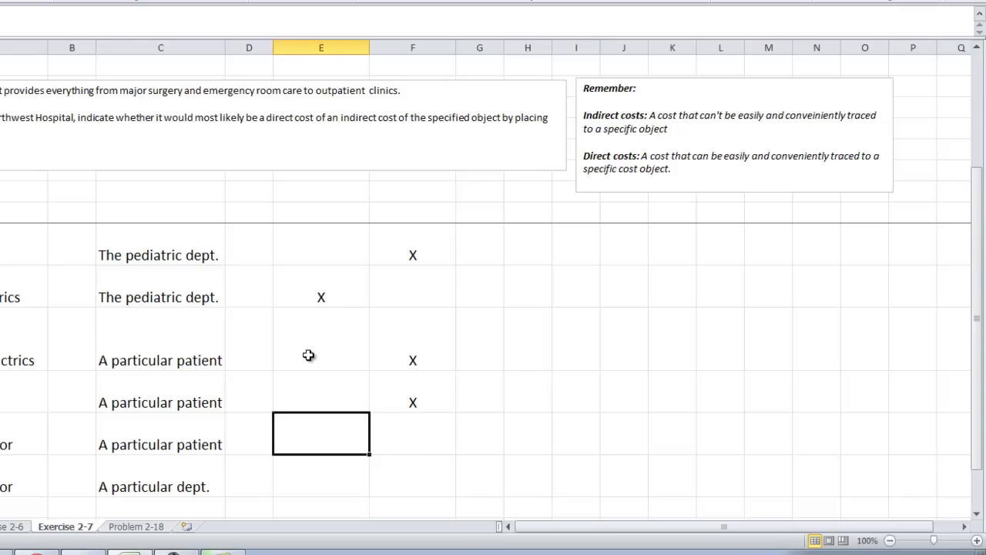
{"action": "type", "text": "X"}
{"action": "key", "text": "Return"}
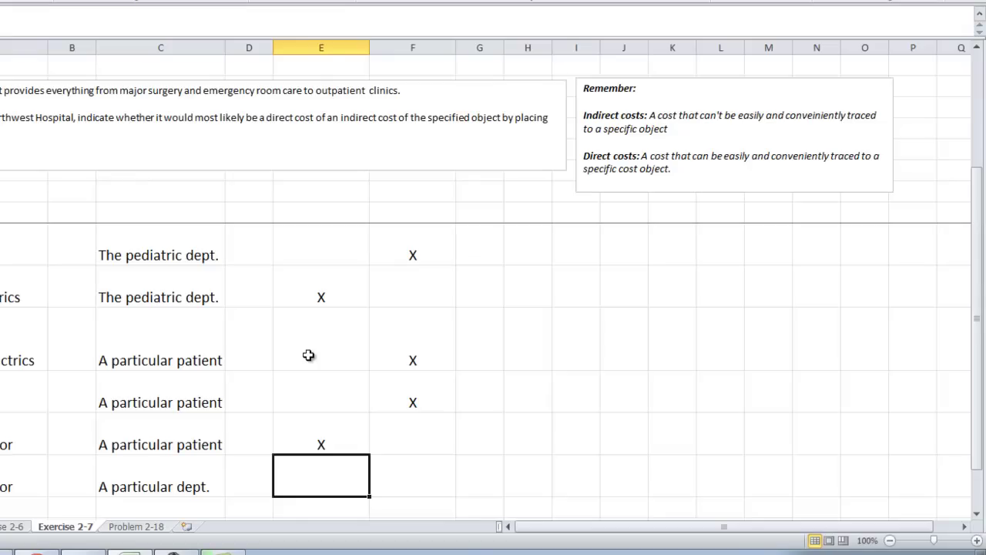
{"action": "type", "text": "X"}
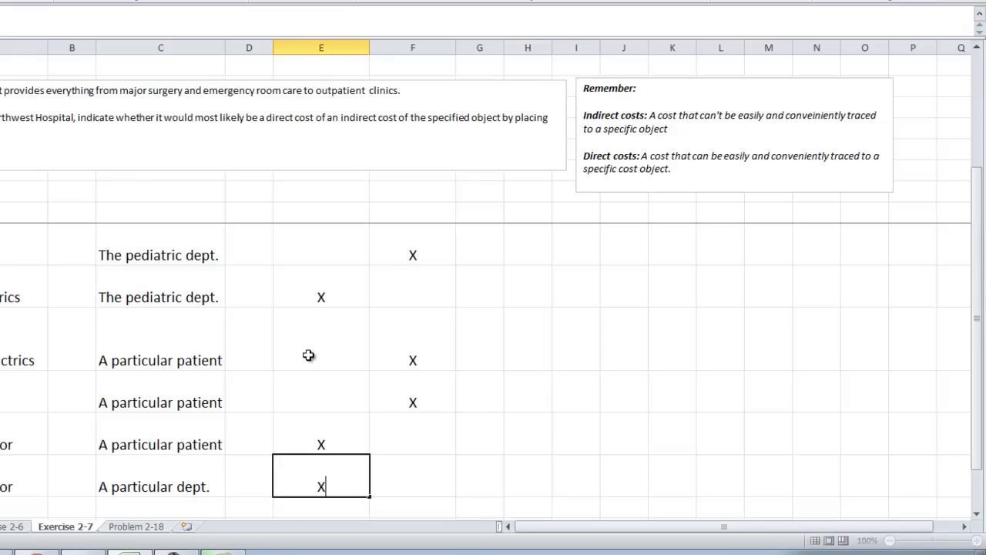